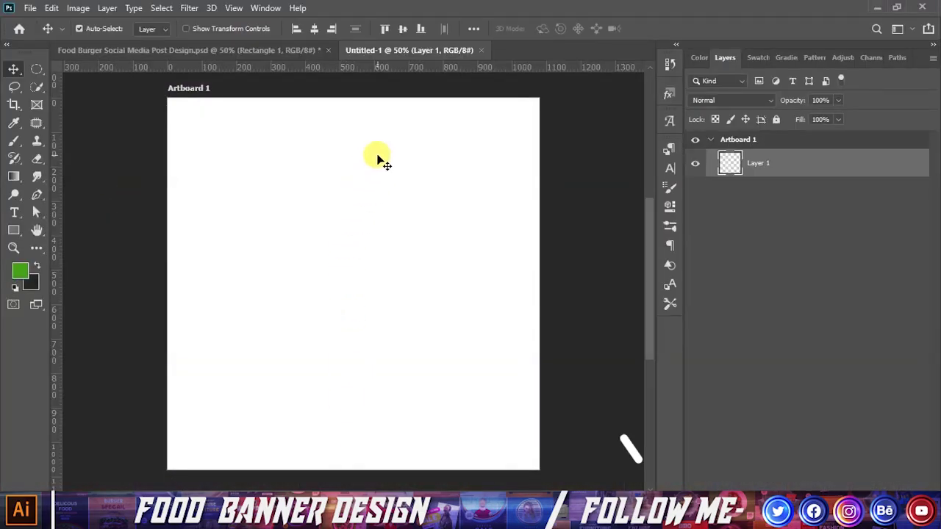
Check the finished Food Burger design for reference, then return to the blank Untitled-1 artboard.
click(378, 158)
click(581, 194)
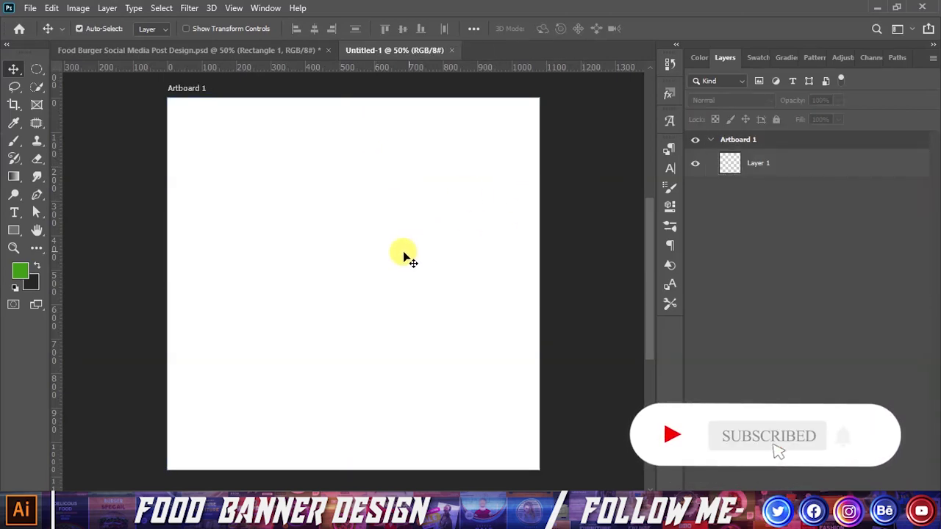
click(228, 52)
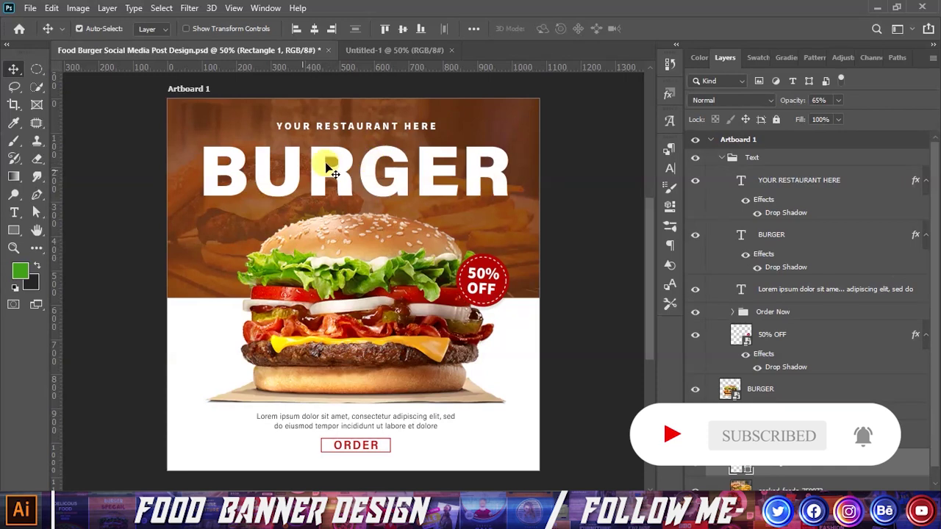
click(392, 50)
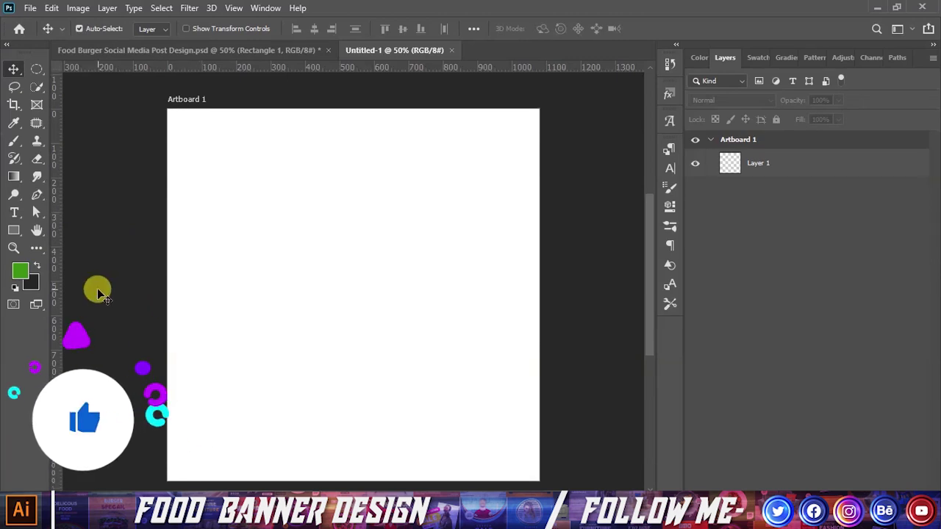
Draw a 1210 × 440 px rectangle across the artboard top, filled brown #863200.
click(13, 231)
drag(150, 95, 567, 247)
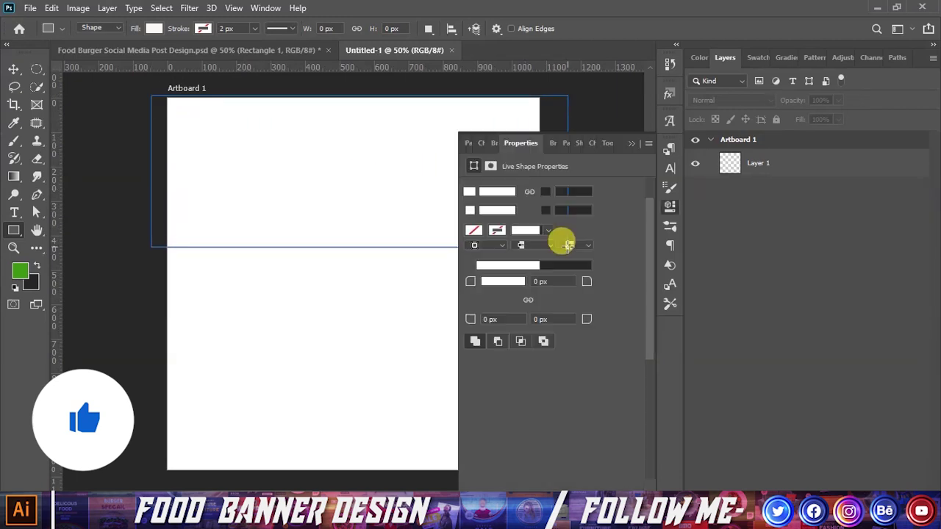
click(630, 144)
double_click(728, 163)
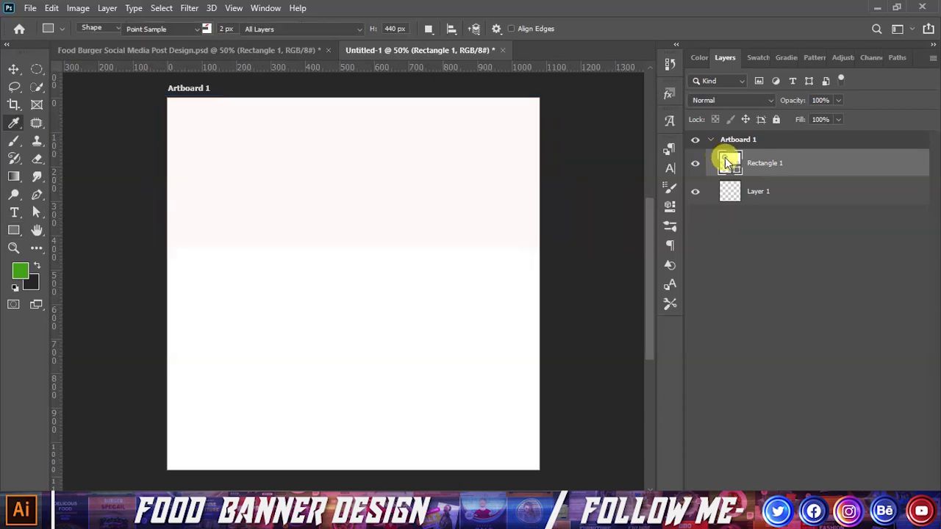
text(863200)
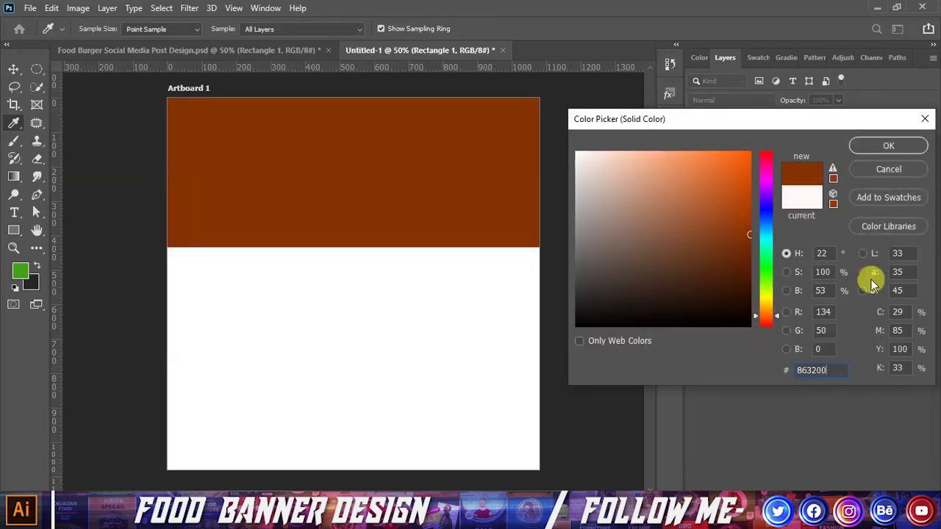
drag(834, 368, 772, 369)
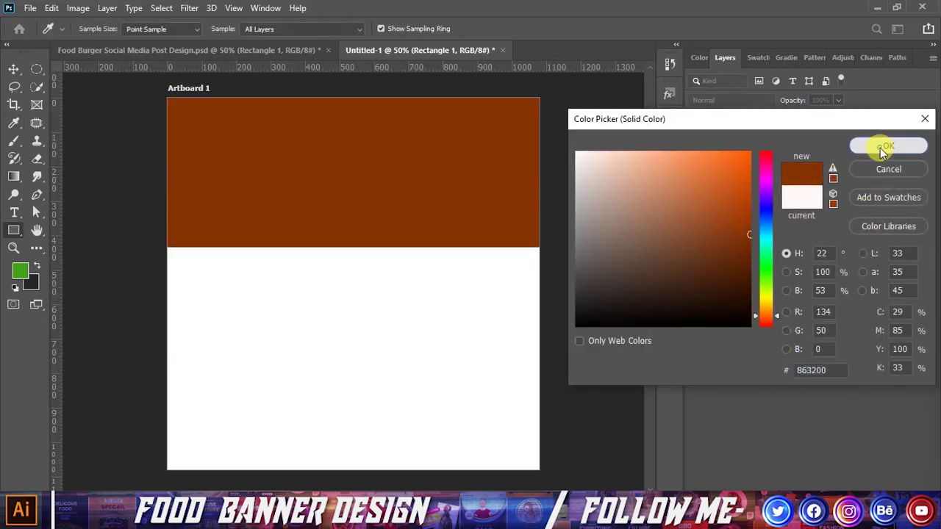
click(886, 145)
Switch to the Move tool, deselect the rectangle, and bring up the food image folder.
click(13, 69)
click(64, 101)
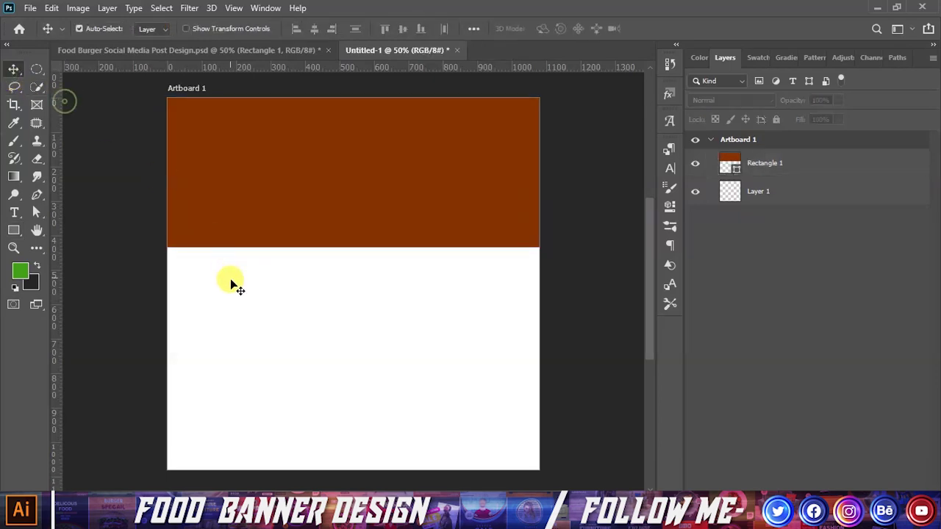
mouse_move(369, 449)
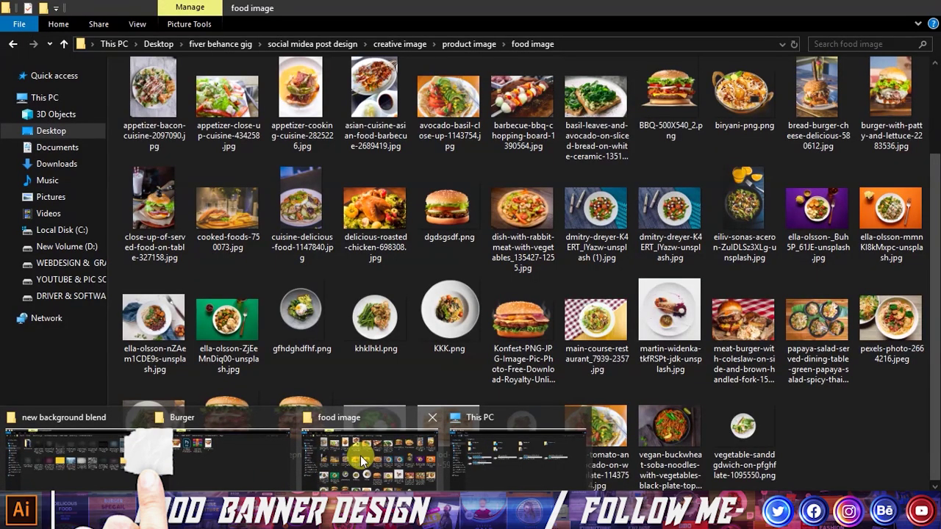
click(361, 461)
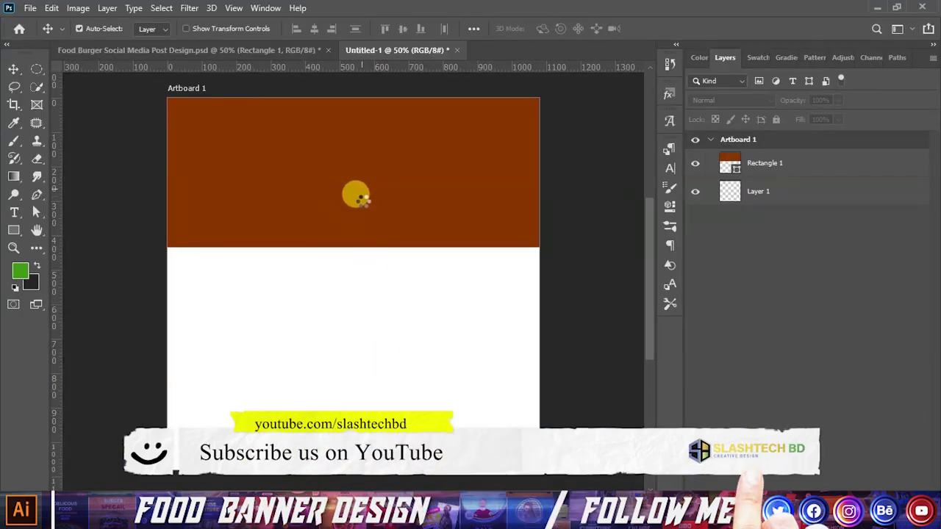
Place the cooked-foods-750073 photo at the top of the artboard.
drag(228, 210, 360, 192)
drag(428, 297, 423, 190)
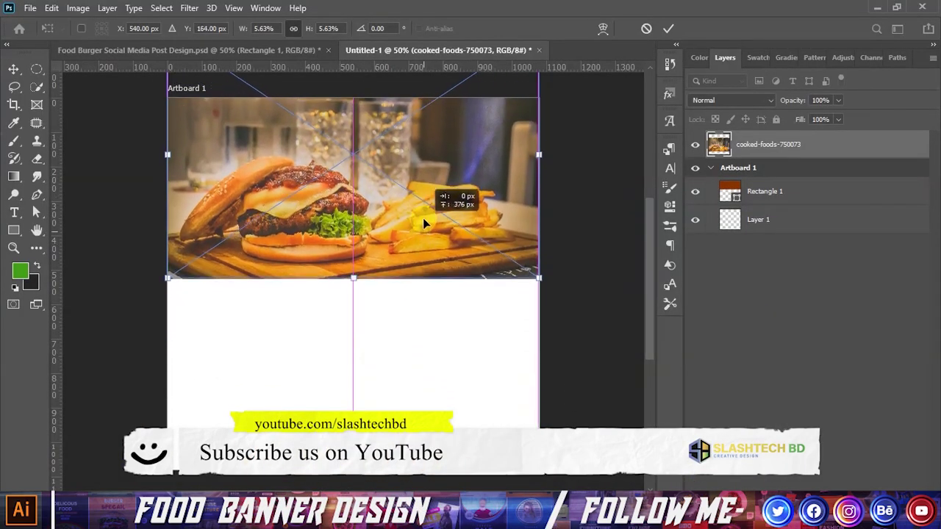
drag(423, 189, 423, 196)
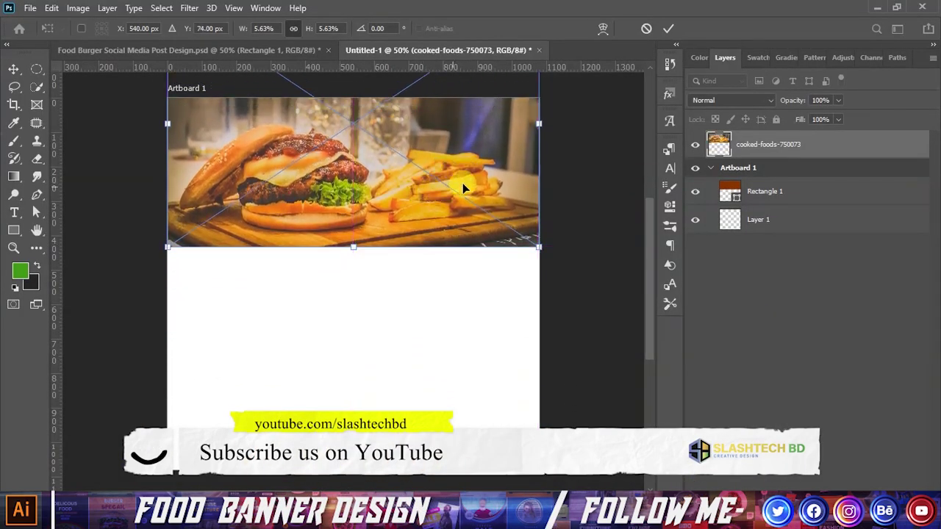
click(664, 34)
Put the photo layer below Rectangle 1 and lower the rectangle's opacity to 67%.
drag(740, 163, 735, 202)
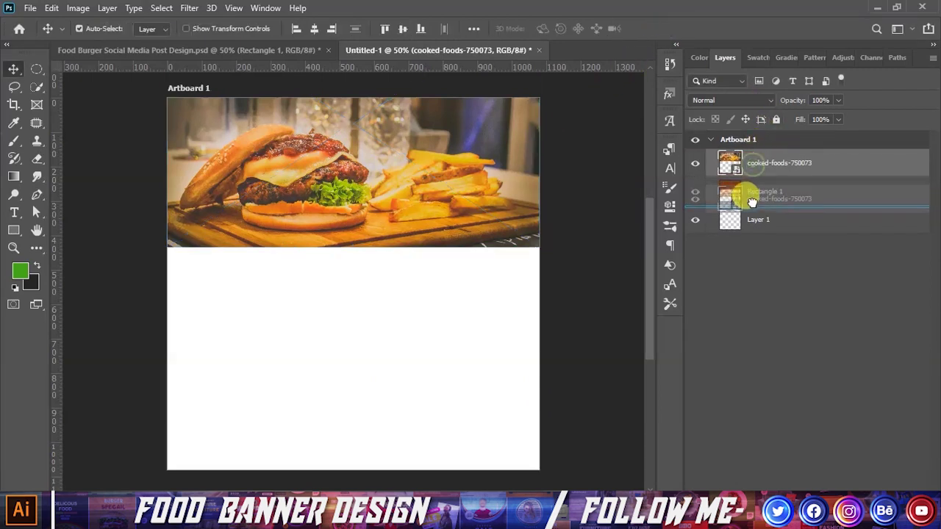
click(754, 172)
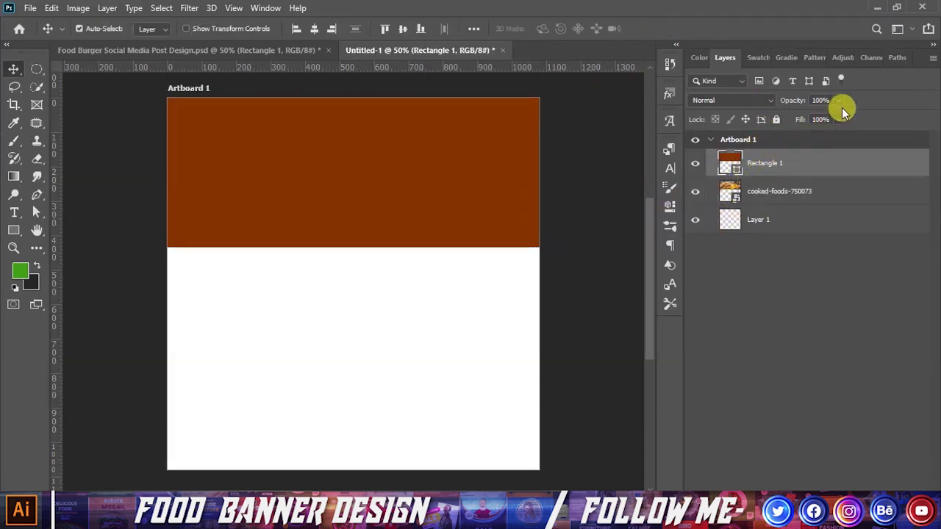
mouse_move(814, 124)
mouse_down()
mouse_move(799, 122)
mouse_move(821, 124)
mouse_up()
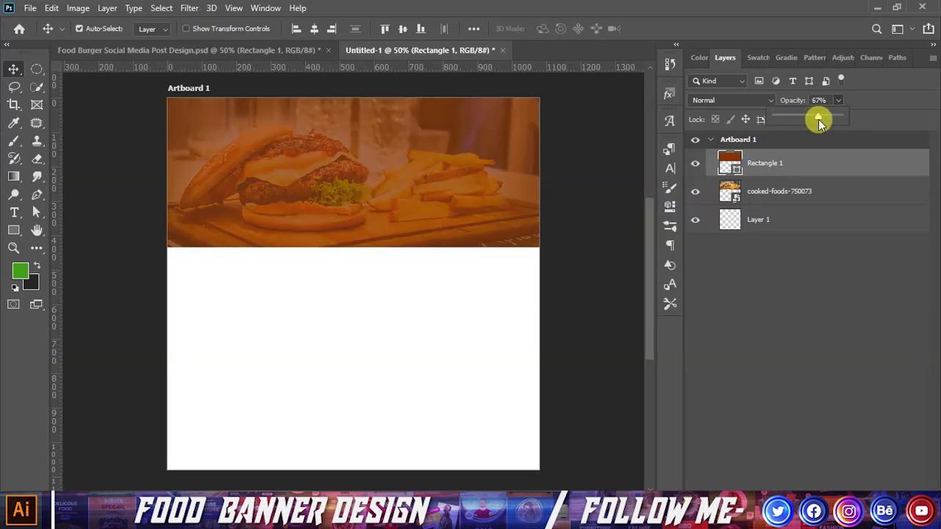
click(580, 169)
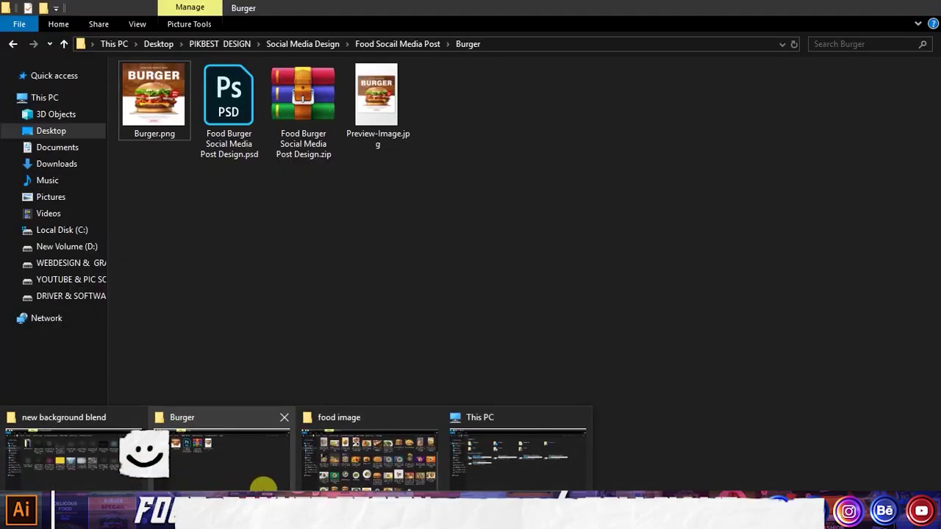
Find the BBQ-500X540_2 burger cutout in the food folder and drag it onto the artboard.
mouse_move(262, 488)
click(355, 481)
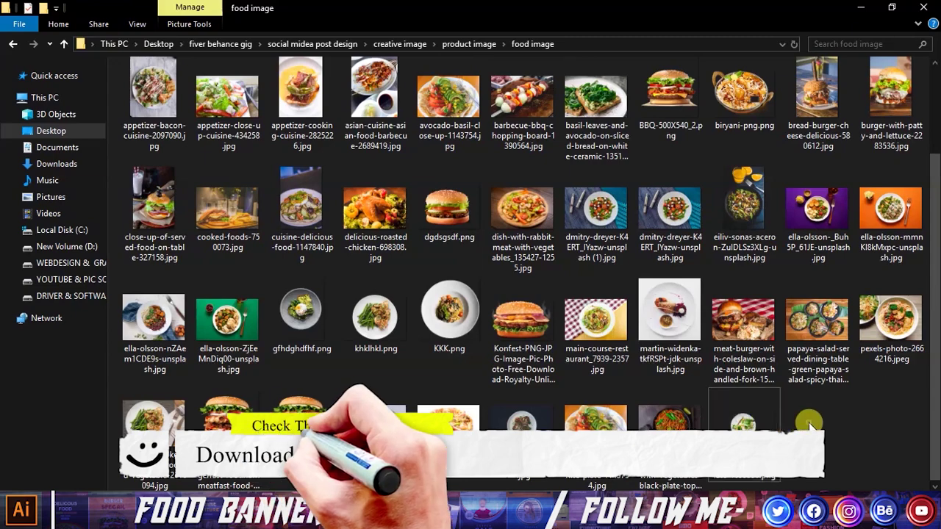
scroll(316, 441, up, 2)
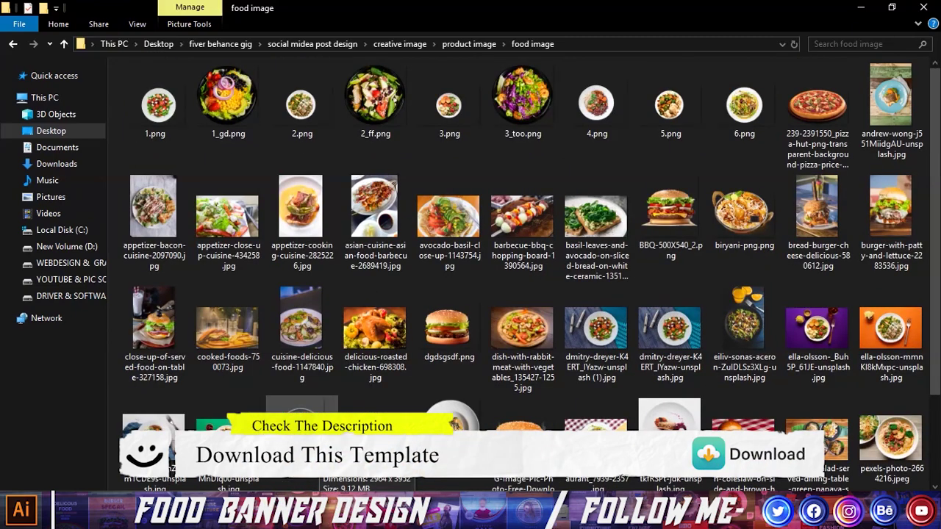
scroll(316, 441, down, 2)
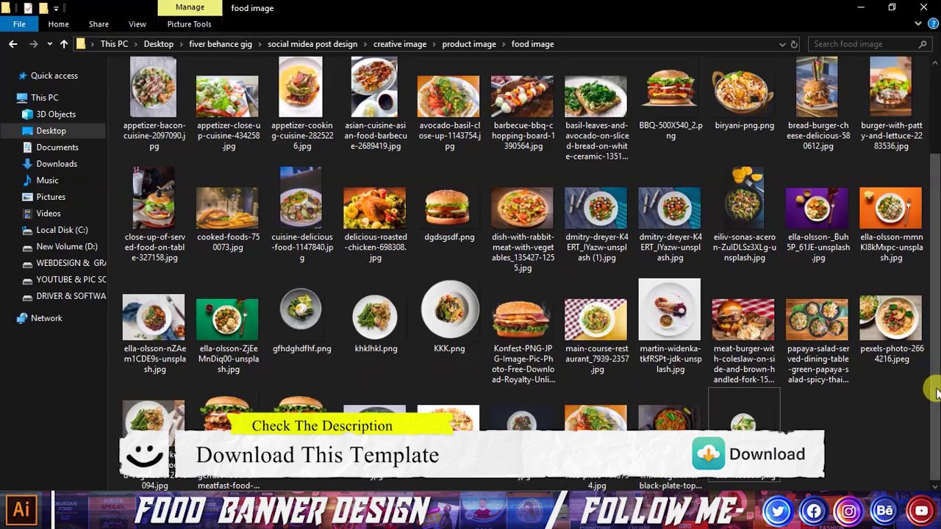
scroll(935, 365, up, 1)
scroll(936, 366, up, 2)
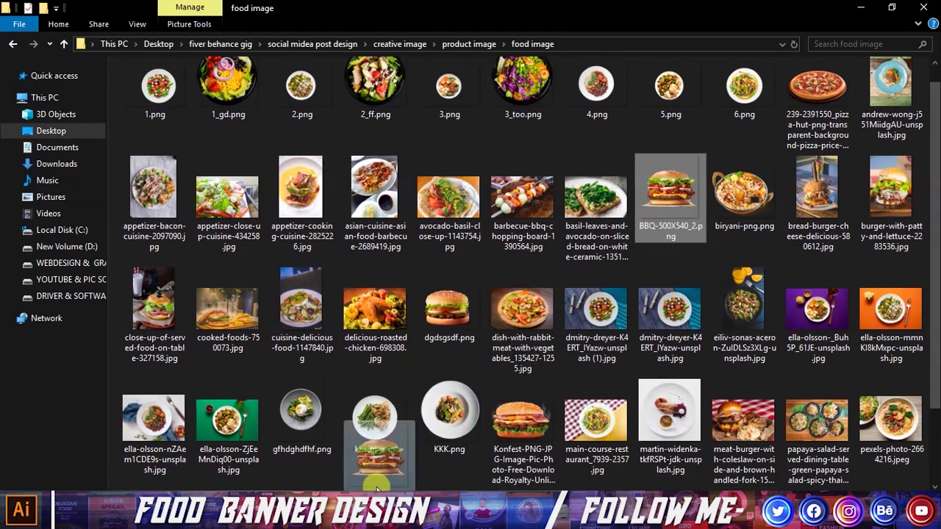
scroll(374, 445, down, 2)
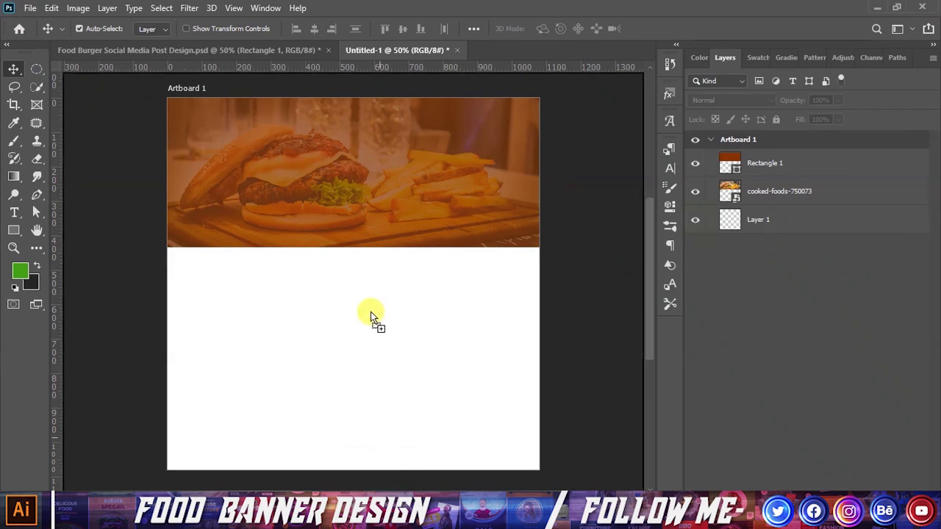
drag(669, 140, 371, 312)
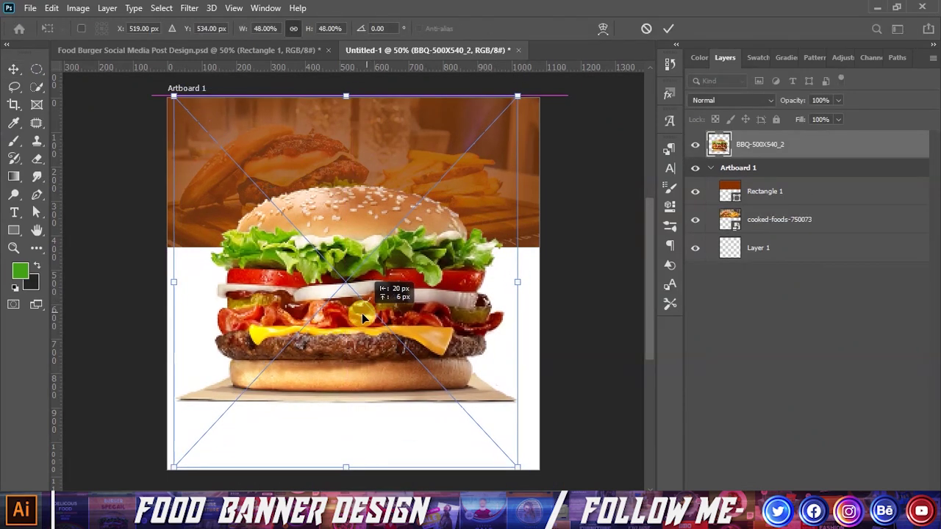
Shrink the burger cutout to about 43% and commit its placement.
drag(370, 309, 370, 317)
drag(517, 297, 503, 278)
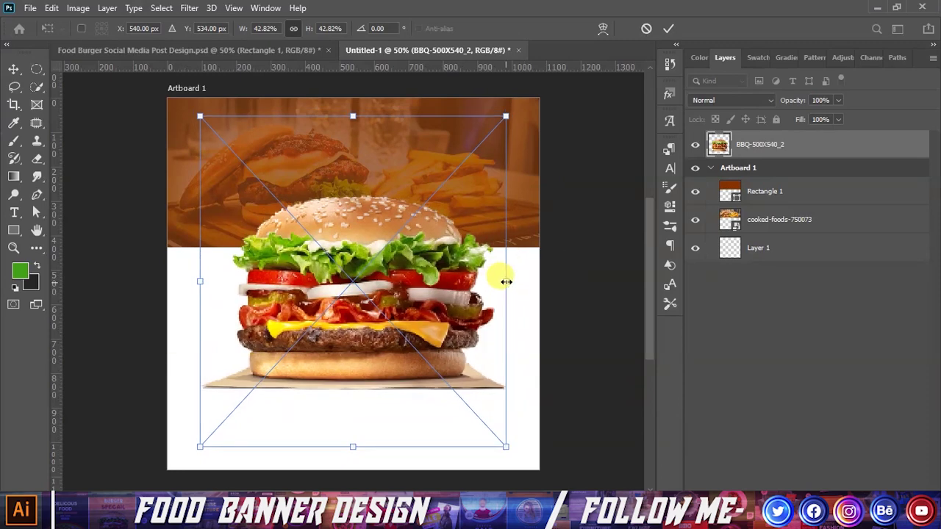
click(667, 31)
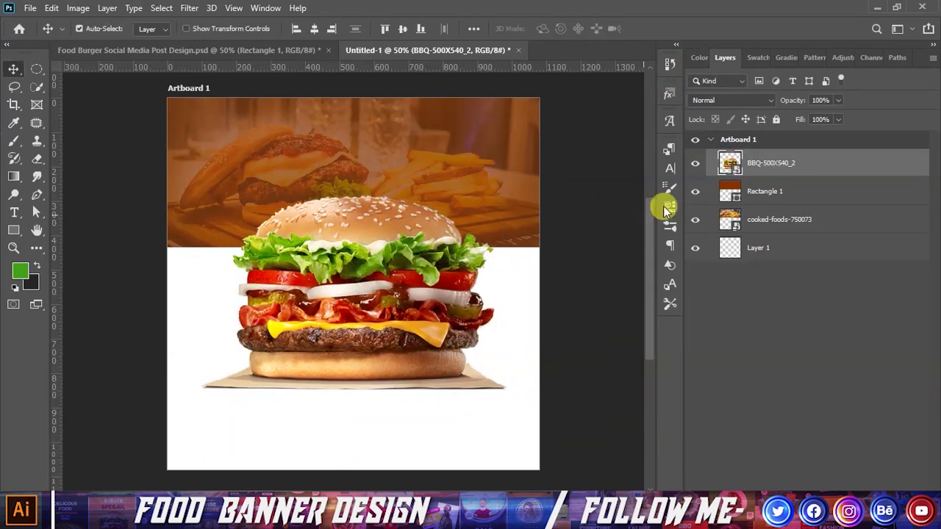
Extend the brown Rectangle 1 header further down the artboard.
click(753, 195)
key(ctrl+t)
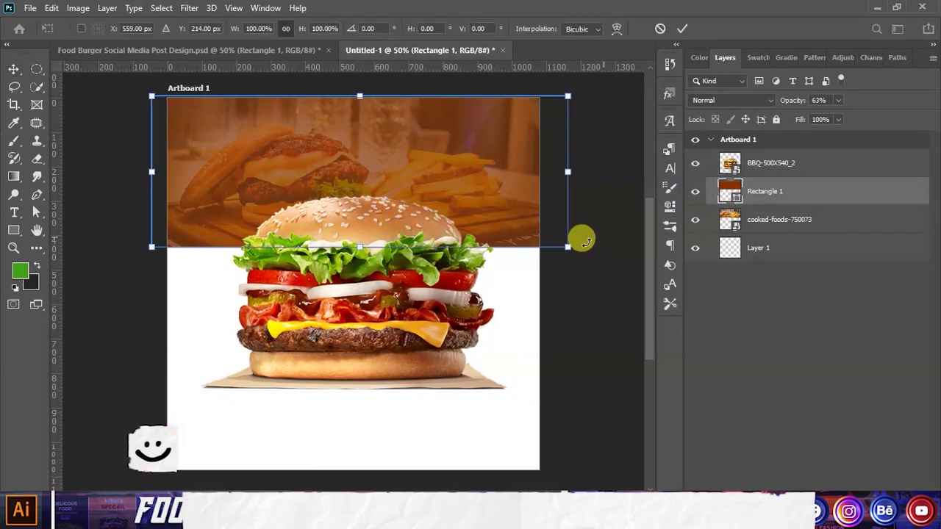
drag(360, 248, 359, 277)
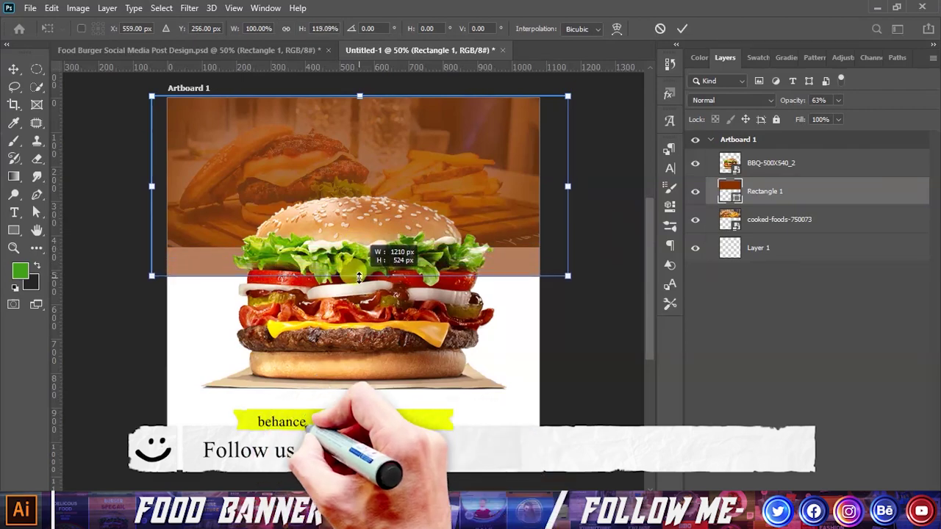
click(683, 29)
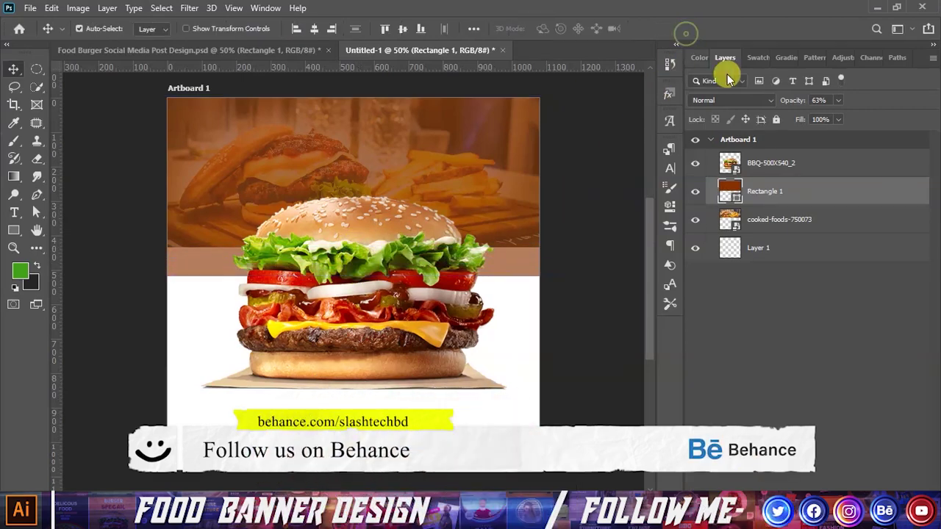
Nudge the food photo down and centre the burger cutout across the header and white area.
click(757, 221)
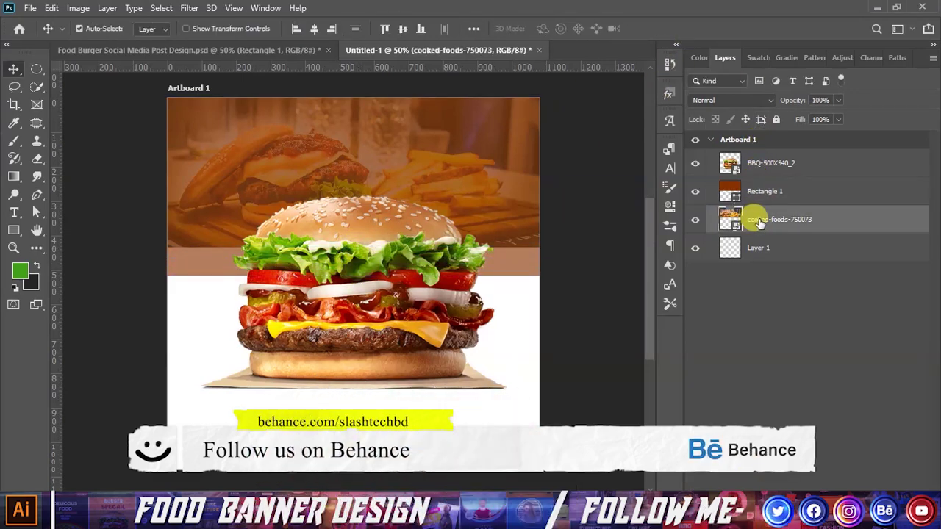
key(shift+Down)
key(shift+Down)
key(shift+Down)
key(shift+Down)
key(shift+Down)
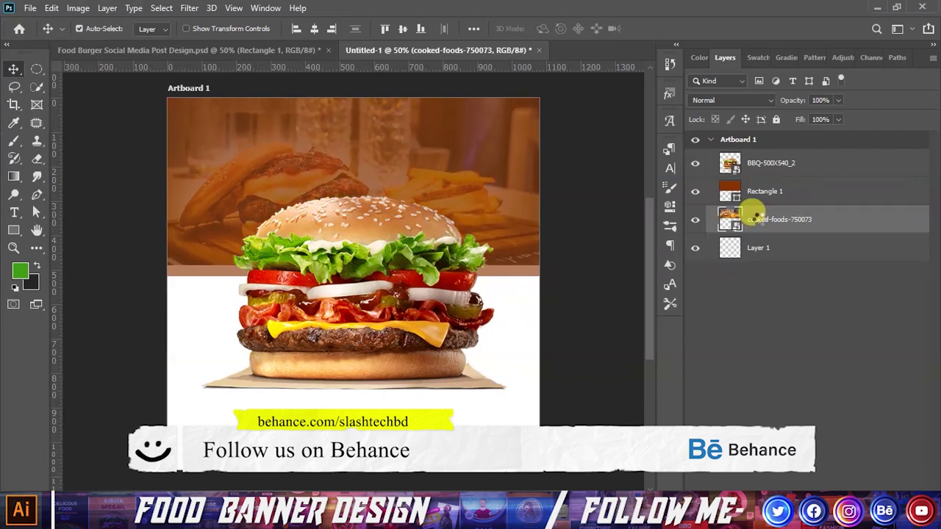
key(shift+Down)
key(shift+Down)
key(shift+Down)
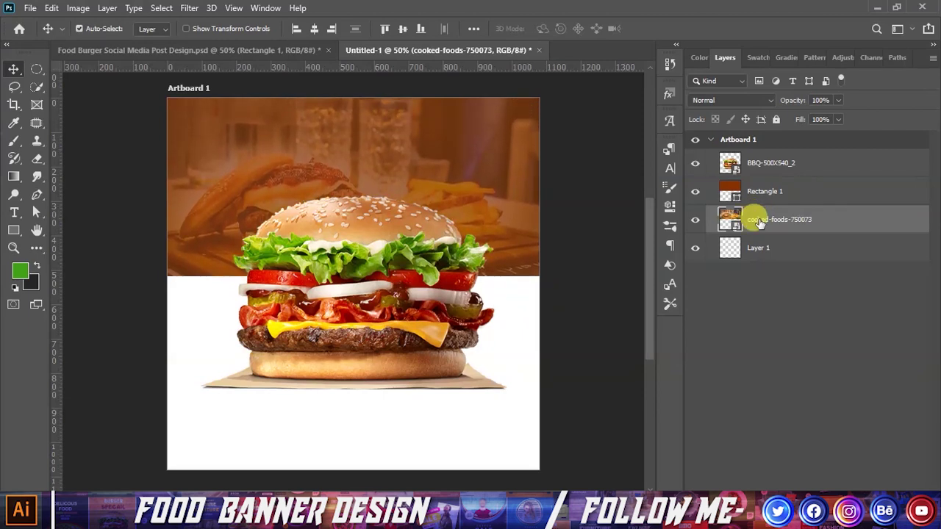
key(shift+Down)
key(shift+Down)
click(577, 263)
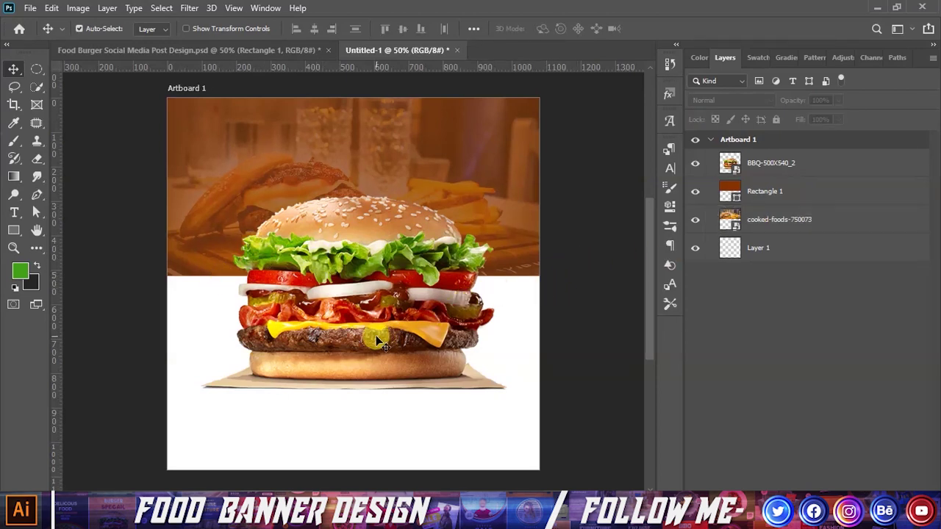
drag(393, 334, 387, 311)
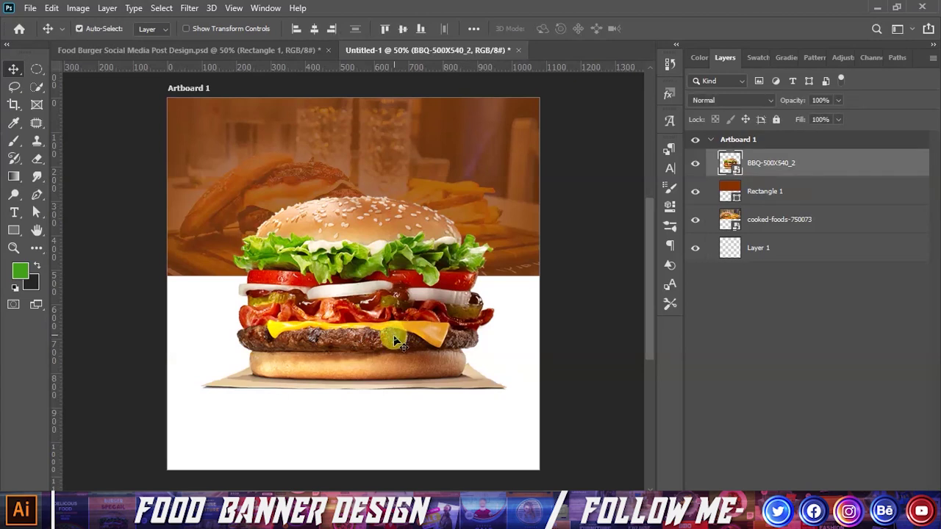
click(556, 294)
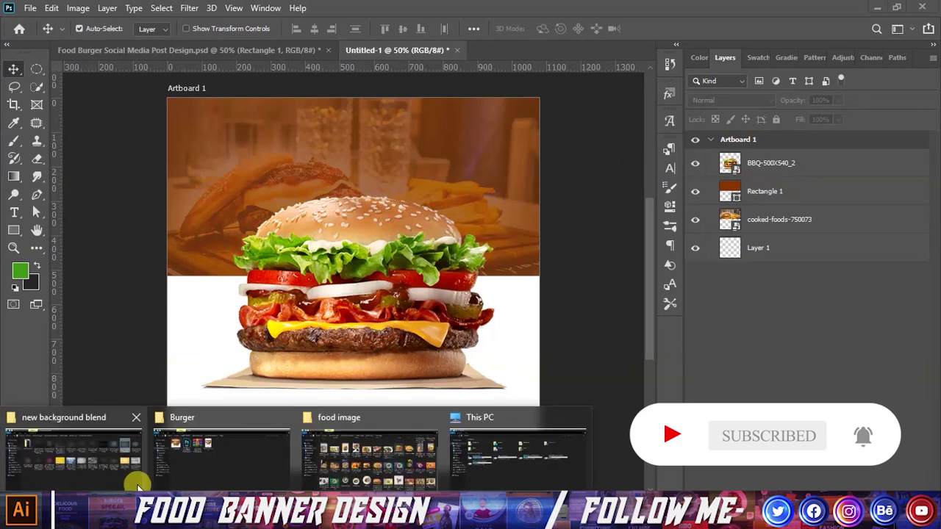
Bring the blue texture image in and stretch it to cover the whole artboard.
click(137, 481)
mouse_move(752, 135)
mouse_down()
mouse_move(456, 226)
mouse_move(461, 219)
mouse_up()
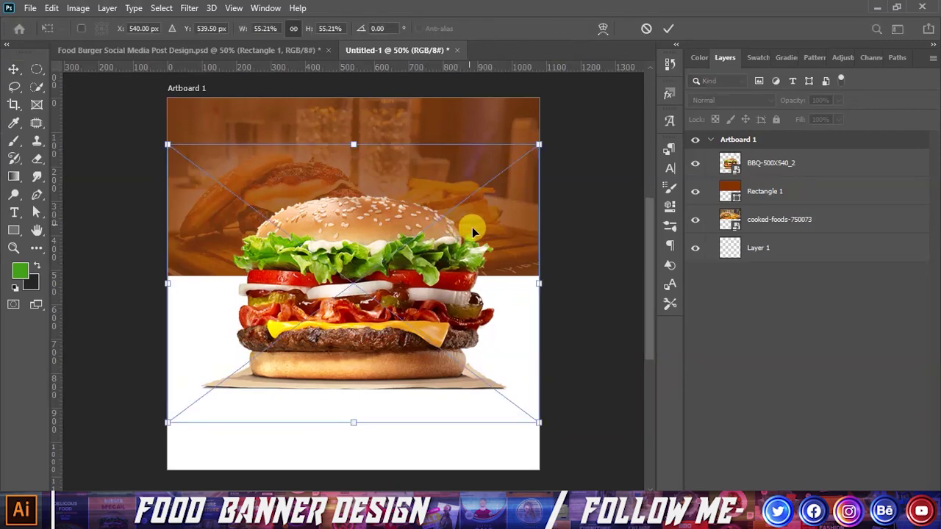
drag(539, 284, 616, 284)
drag(592, 285, 590, 278)
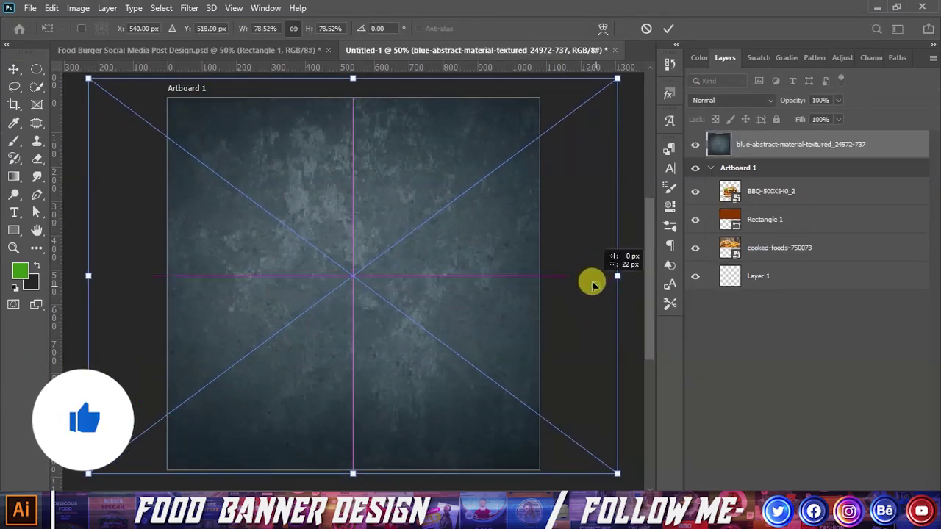
click(668, 30)
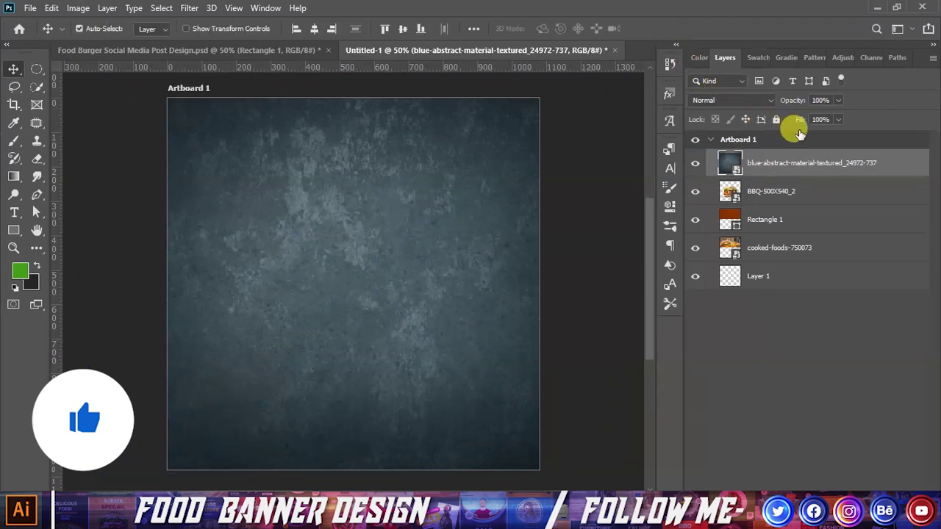
Blend the texture in Soft Light at 41% opacity, beneath the burger cutout.
click(746, 101)
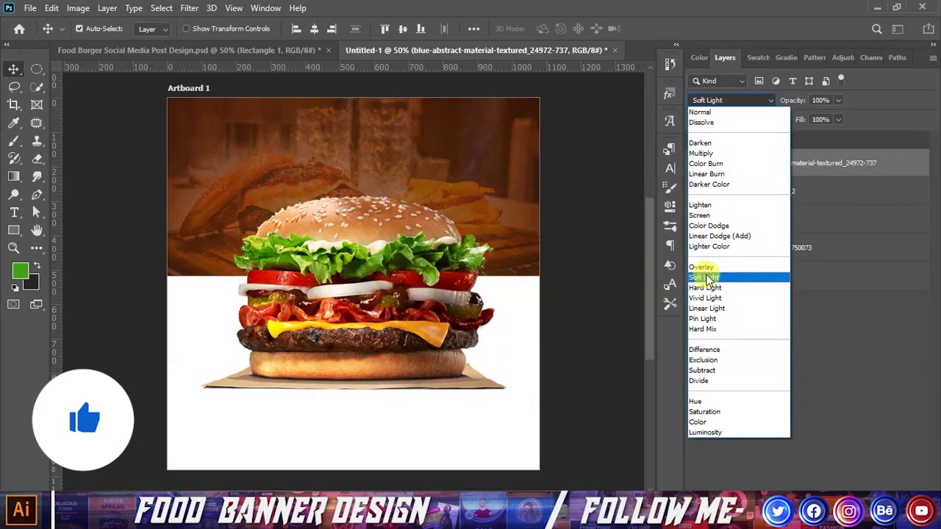
click(708, 278)
click(838, 100)
drag(844, 117, 798, 121)
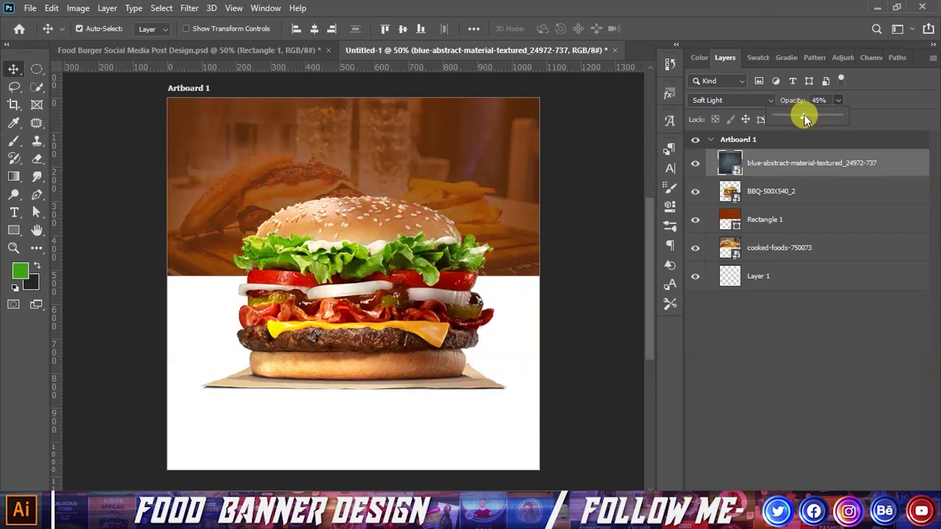
click(609, 185)
mouse_move(783, 160)
mouse_down()
mouse_move(777, 213)
mouse_move(757, 206)
mouse_up()
click(594, 203)
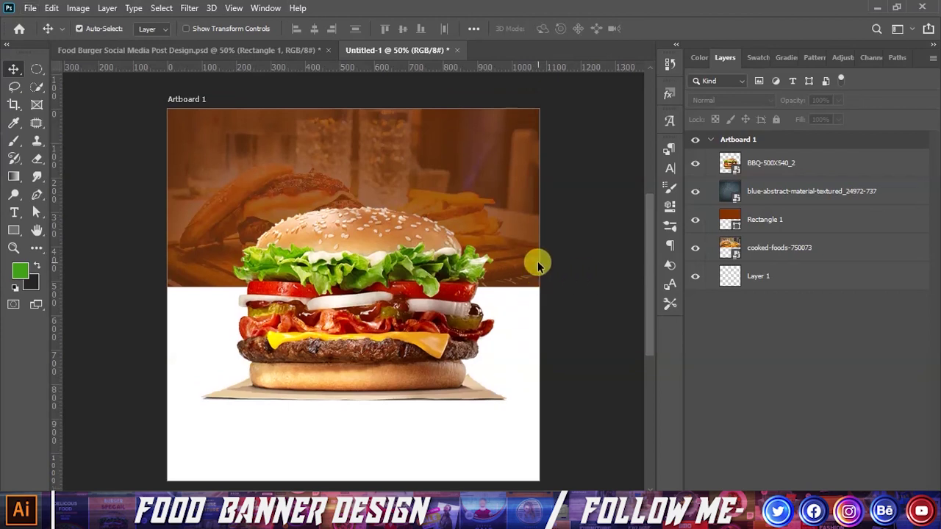
Lower the burger slightly and group the texture, rectangle and food photo layers as BG.
drag(430, 289, 434, 297)
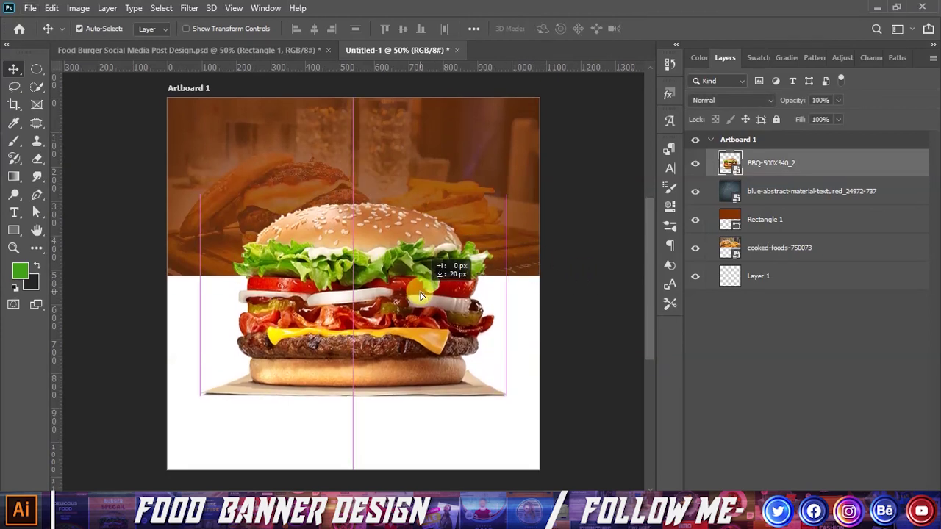
click(610, 279)
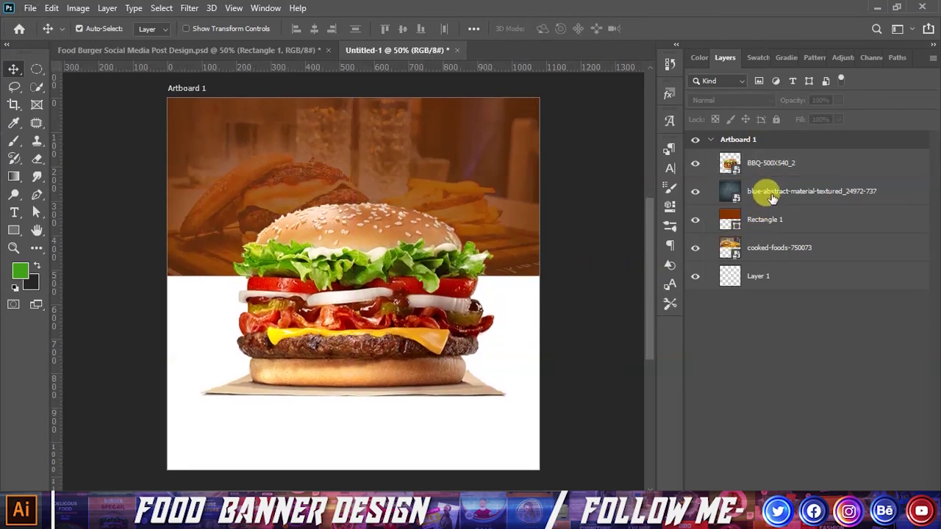
click(772, 192)
shift+click(771, 246)
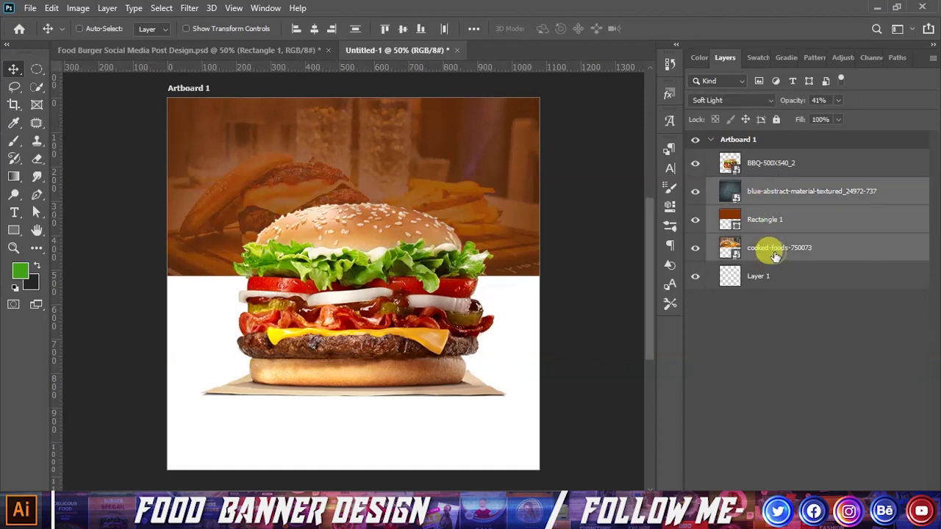
key(ctrl+g)
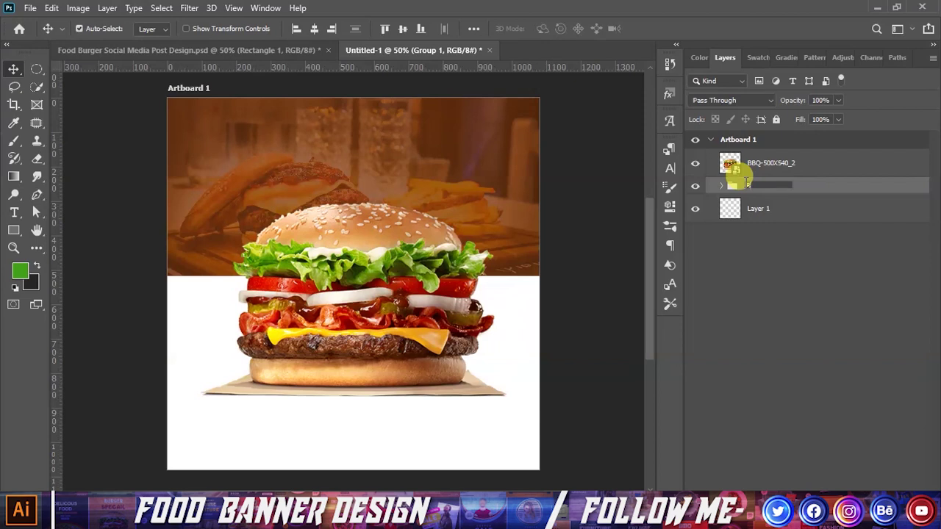
key(Return)
Delete the empty Layer 1 and pick the Ellipse Tool.
click(743, 210)
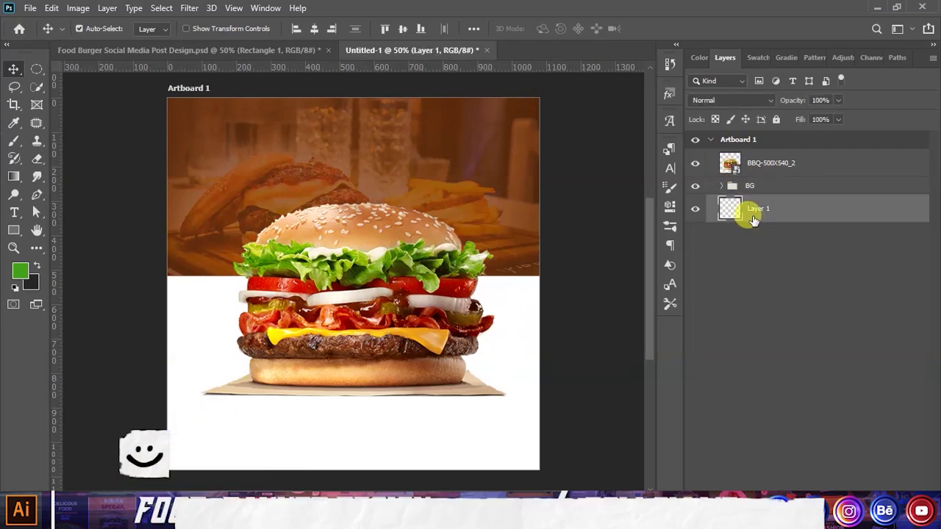
key(Delete)
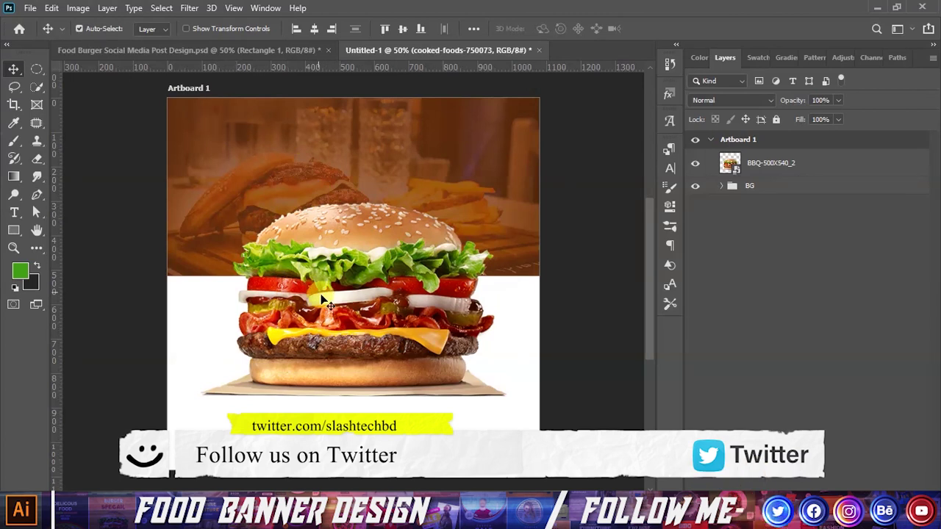
scroll(235, 296, down, 2)
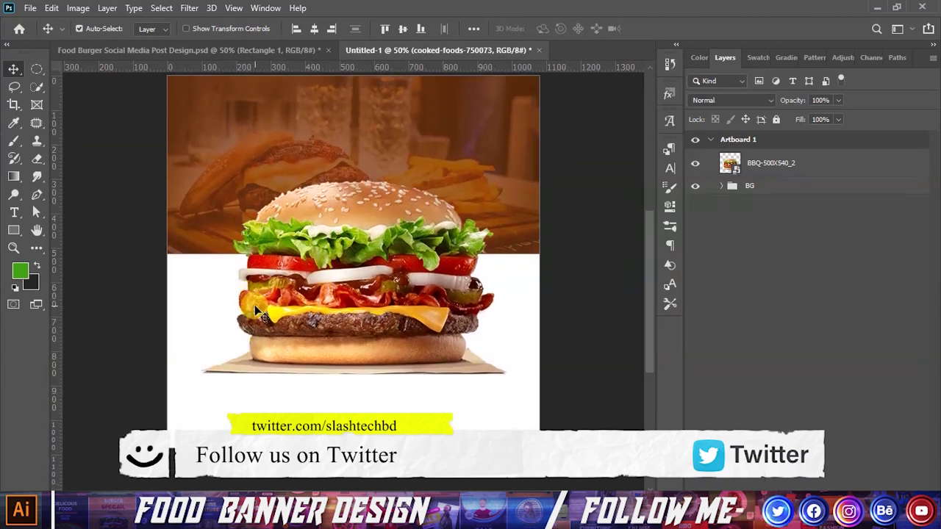
scroll(353, 279, up, 1)
scroll(342, 401, up, 2)
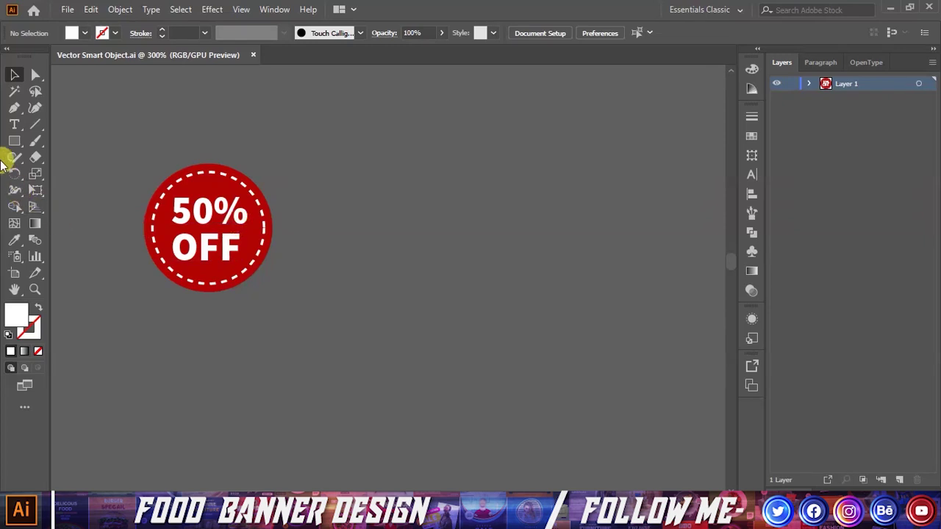
click(14, 140)
click(48, 174)
Draw a circle beside the 50% OFF badge and fill it with the badge's red.
drag(419, 217, 500, 297)
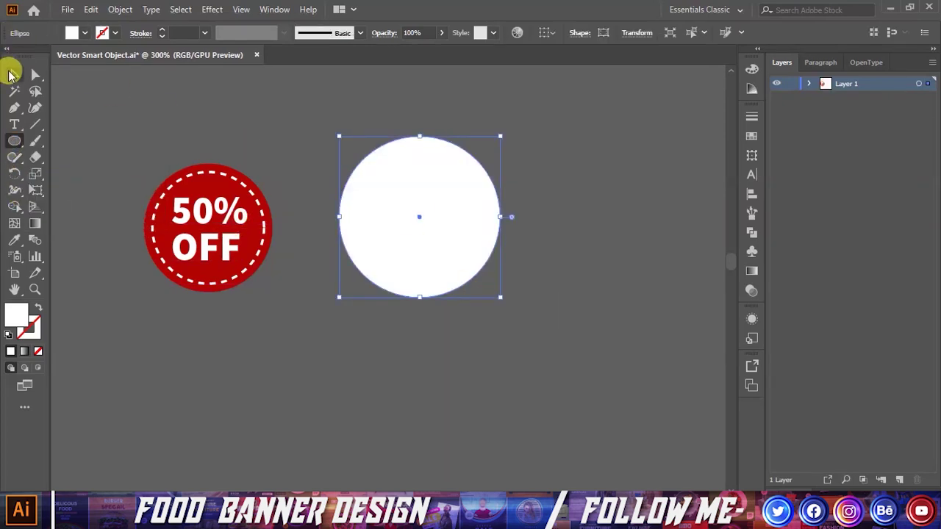
click(14, 239)
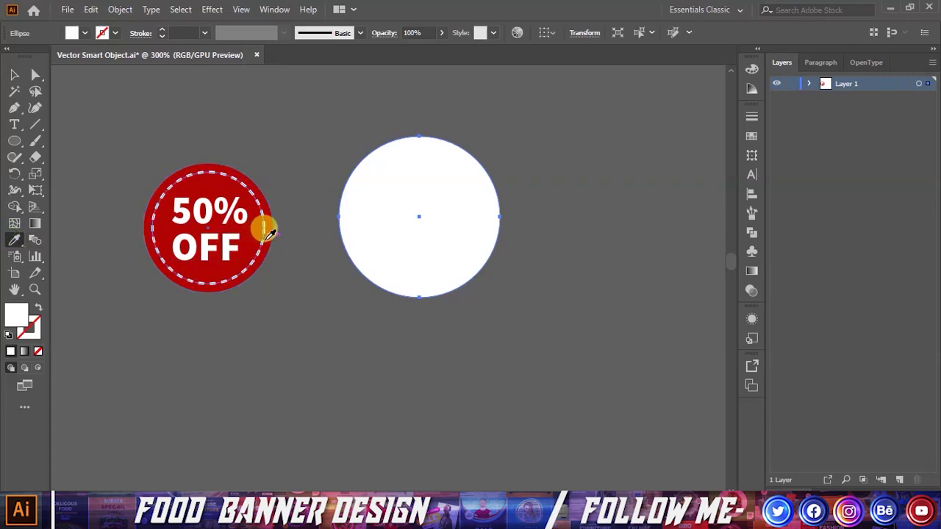
click(268, 234)
click(14, 75)
click(164, 96)
Paste a copy of the red circle in front and shrink it slightly.
click(390, 205)
click(238, 139)
click(370, 181)
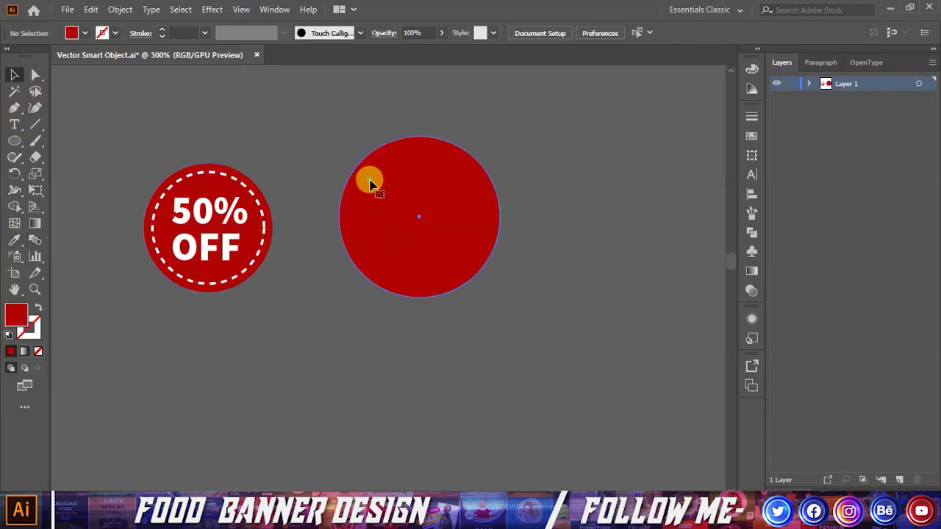
click(91, 10)
click(113, 76)
click(91, 10)
click(121, 107)
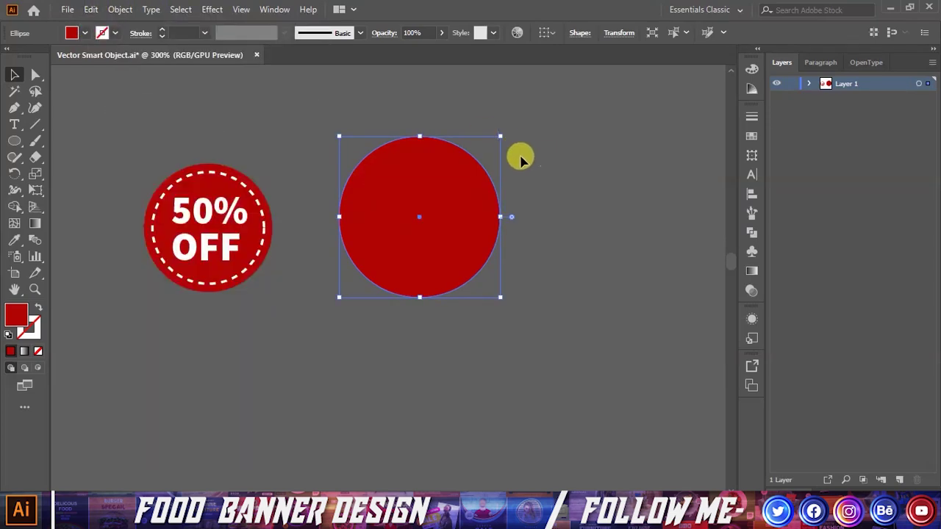
drag(500, 136, 490, 147)
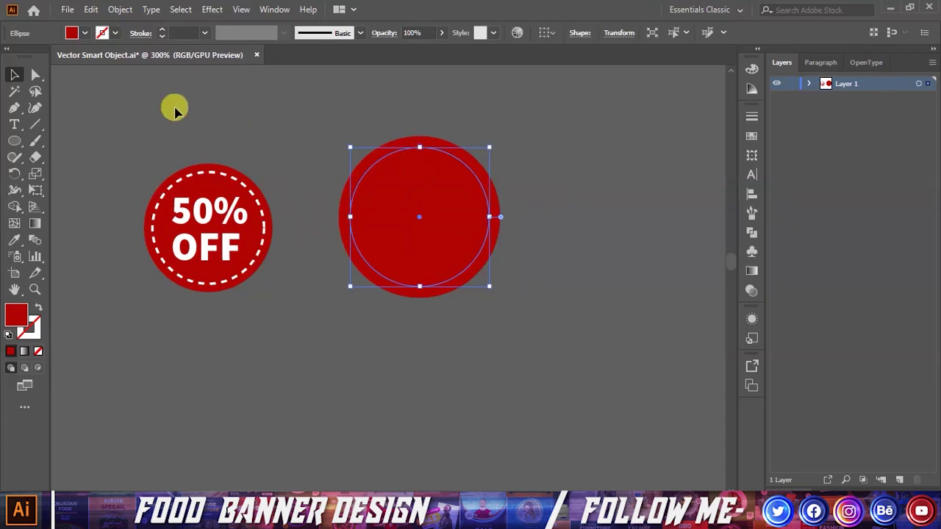
Give the inner circle no fill and a white stroke.
click(72, 35)
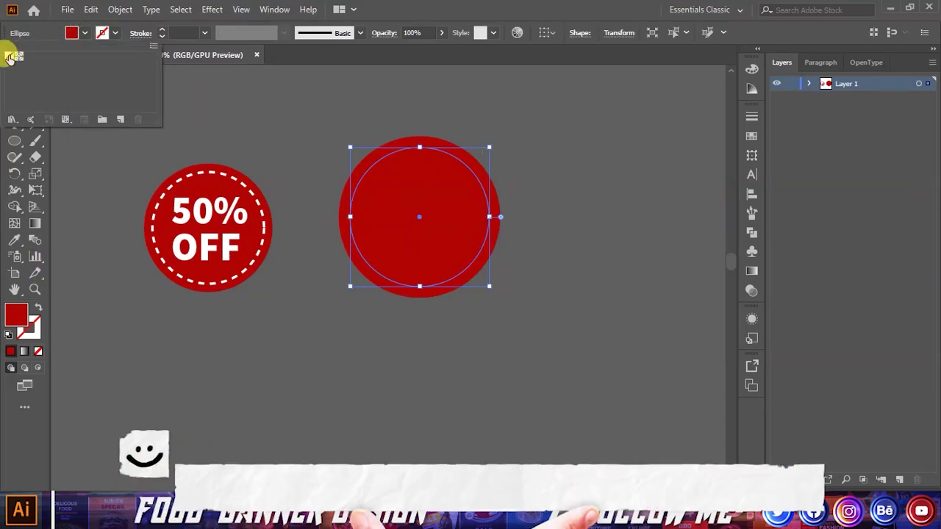
click(9, 56)
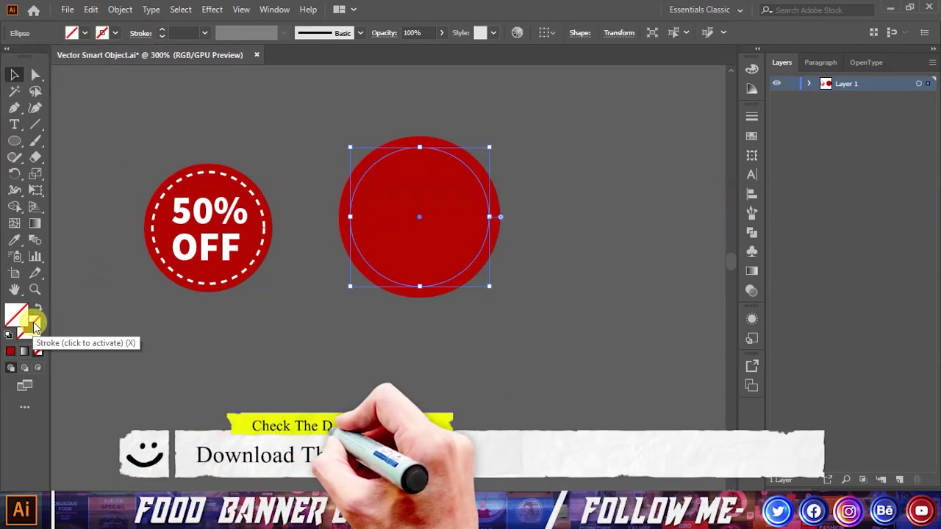
double_click(34, 327)
click(568, 175)
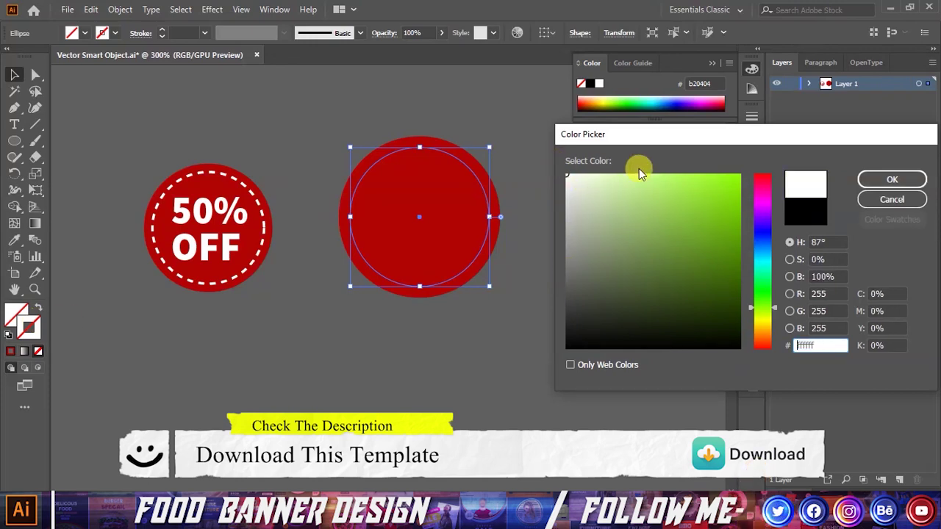
click(892, 179)
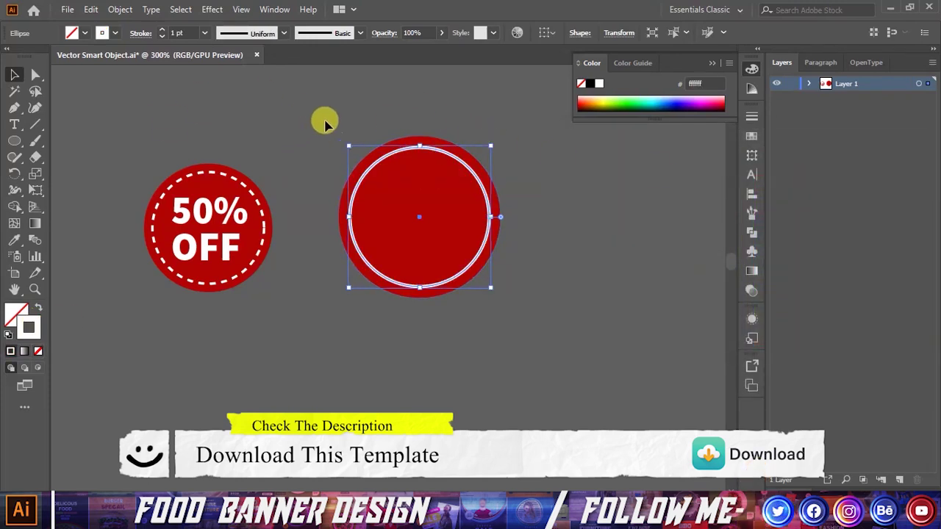
Make the inner circle's stroke dashed with a 12 pt dash and exact dash alignment.
click(141, 33)
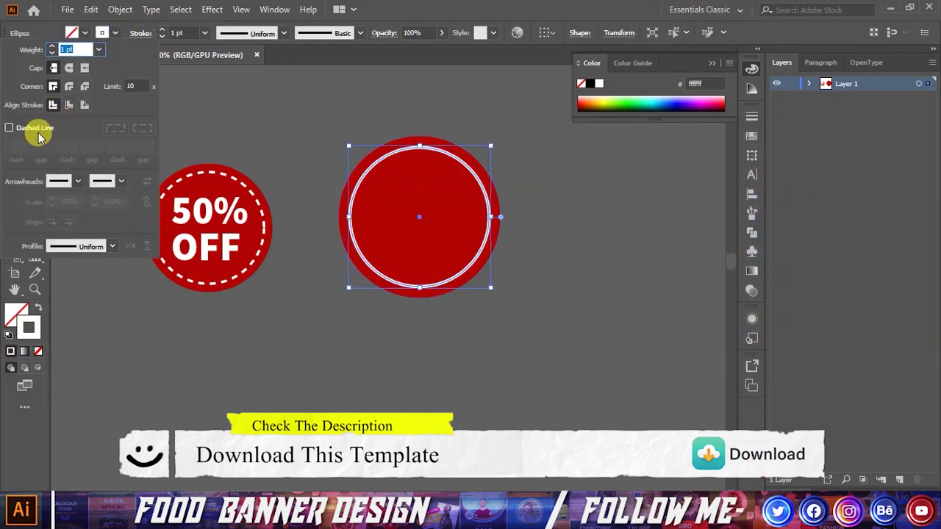
click(35, 131)
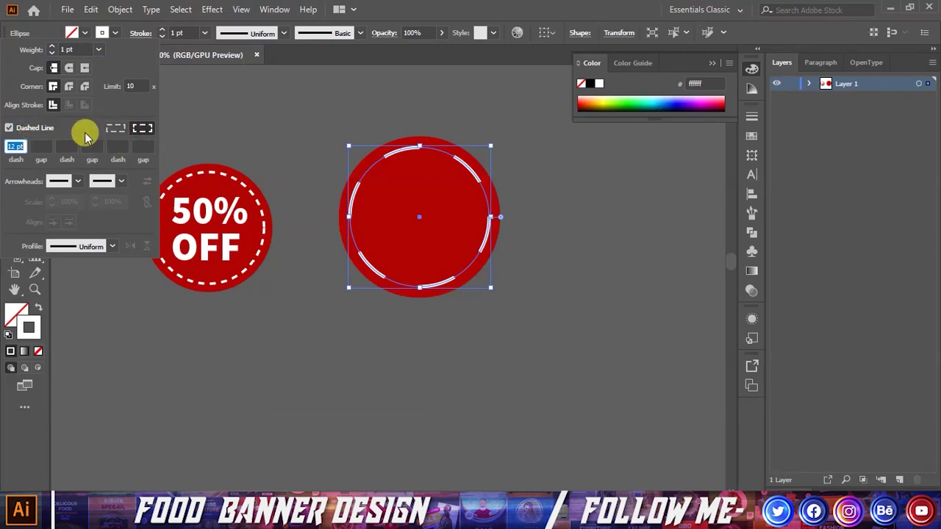
click(116, 128)
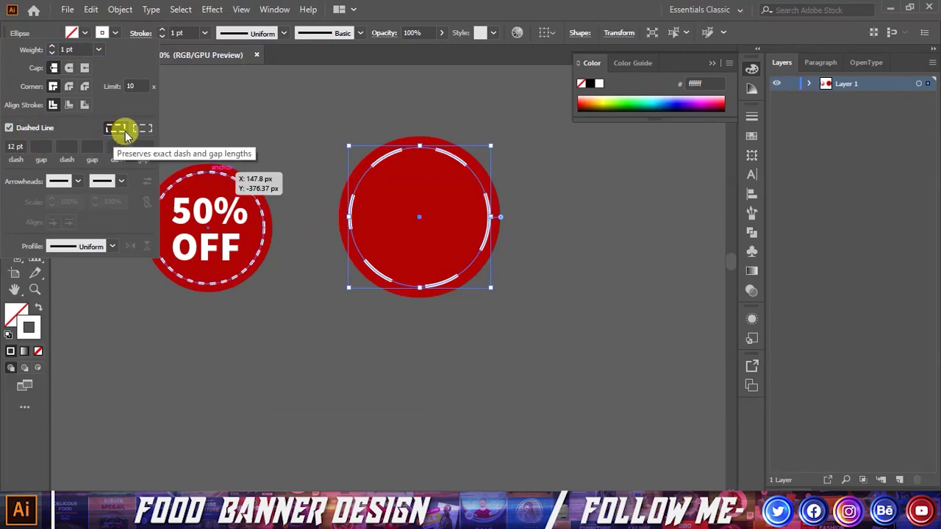
click(13, 147)
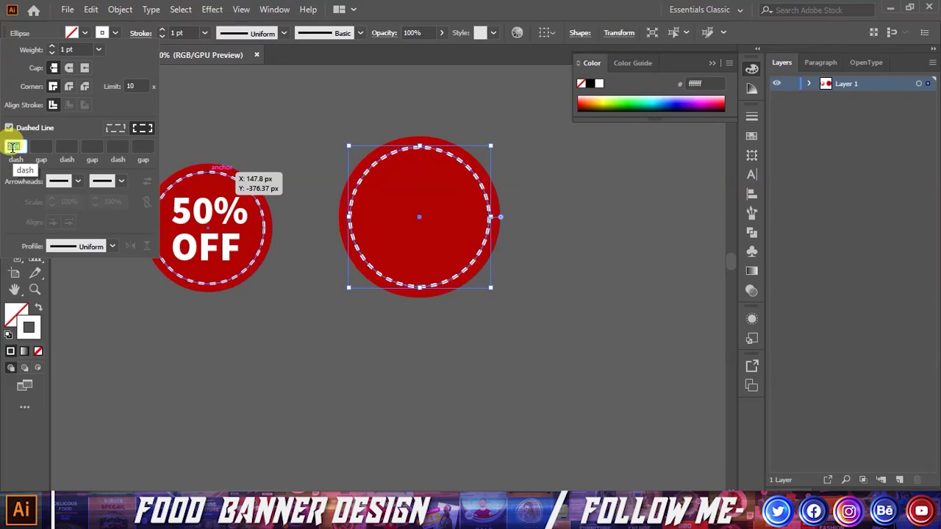
click(223, 89)
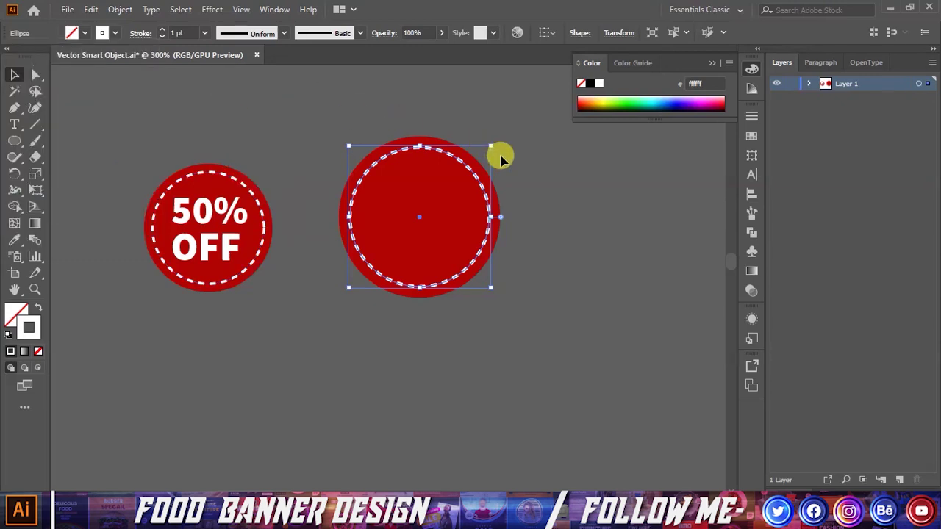
click(500, 158)
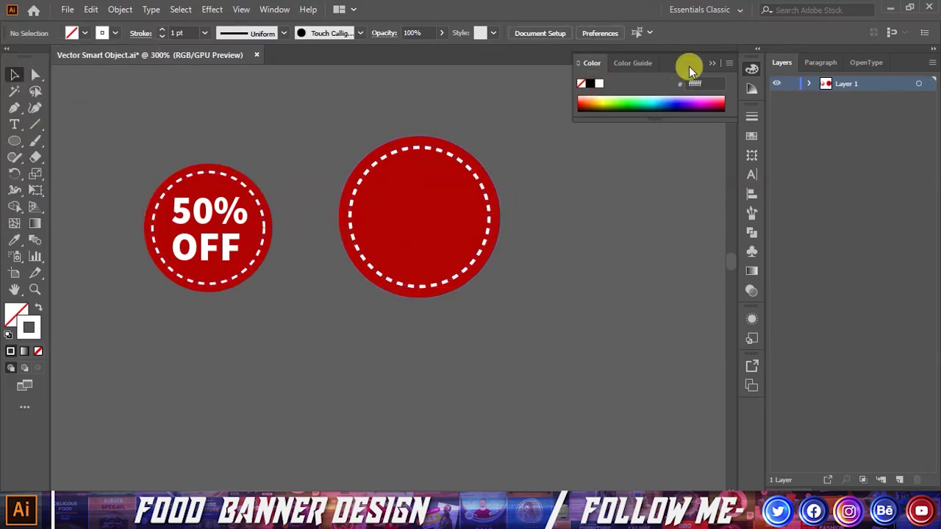
Move the 50% OFF text into the dashed circle, bring it to front, enlarge it, then drag the badge into Photoshop.
click(217, 226)
drag(216, 225, 453, 221)
right_click(431, 224)
click(665, 438)
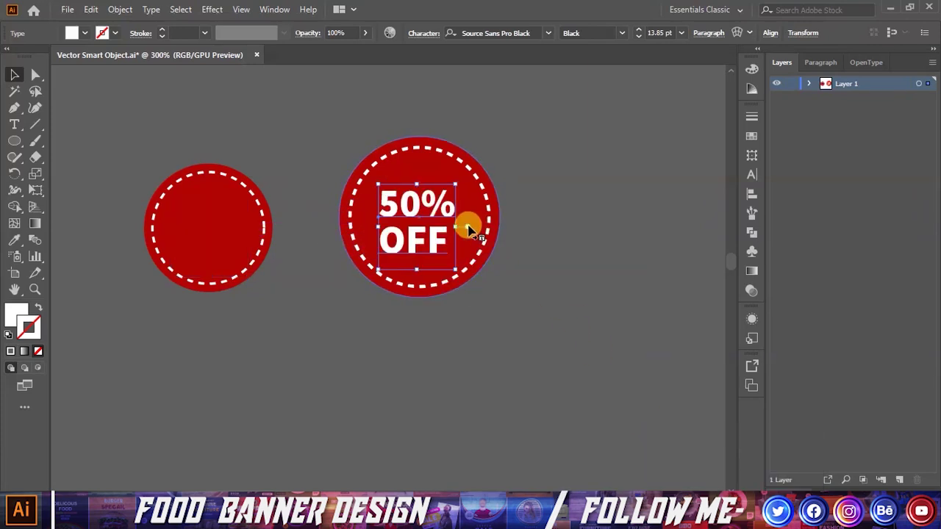
drag(469, 231, 457, 211)
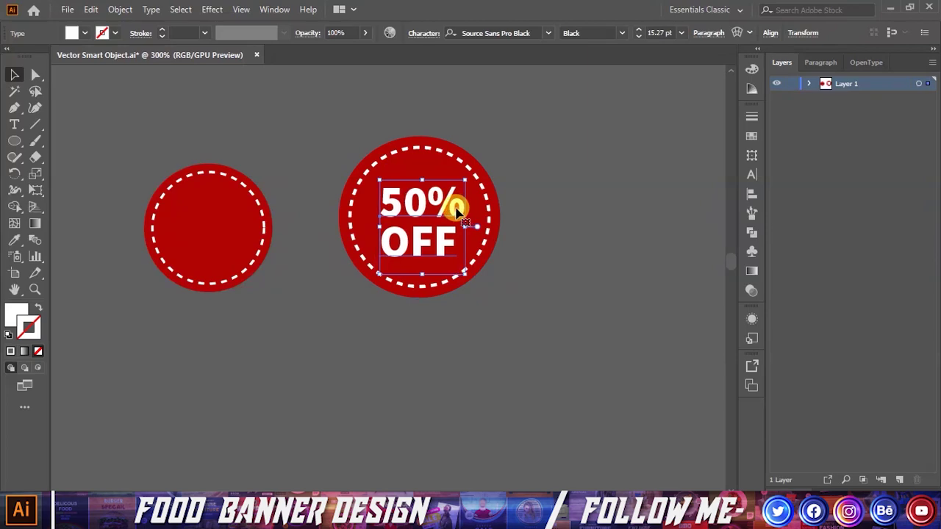
click(569, 234)
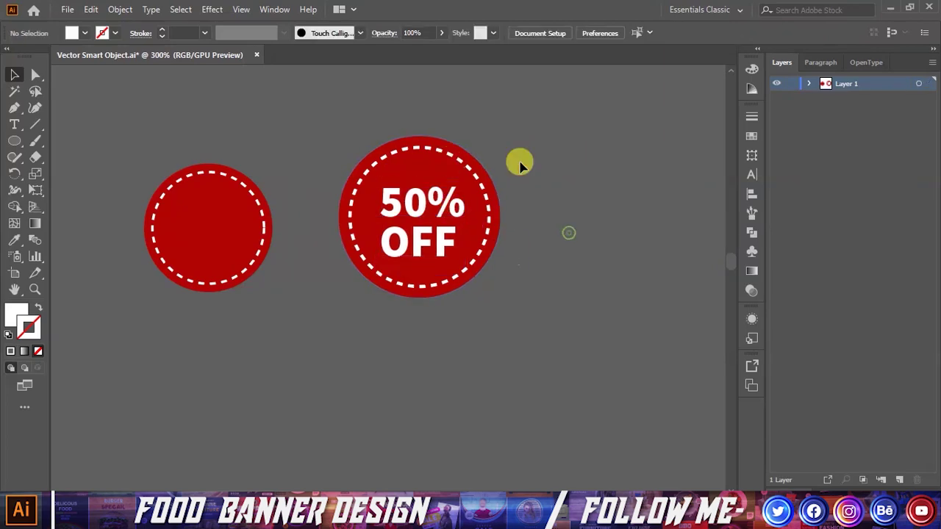
mouse_move(487, 172)
mouse_down()
mouse_move(420, 210)
mouse_move(368, 486)
mouse_move(418, 297)
mouse_up()
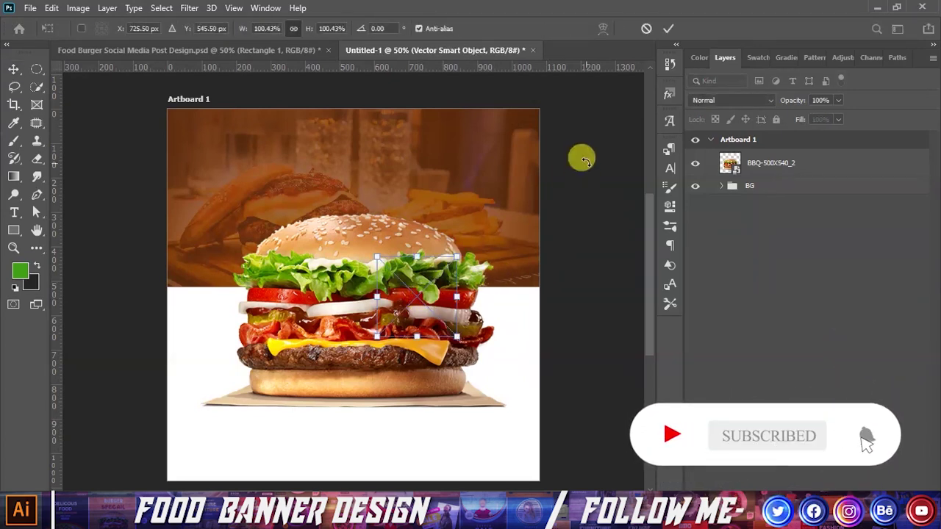
Commit the placed badge and move its Vector Smart Object layer out of BG to the top.
scroll(570, 195, up, 1)
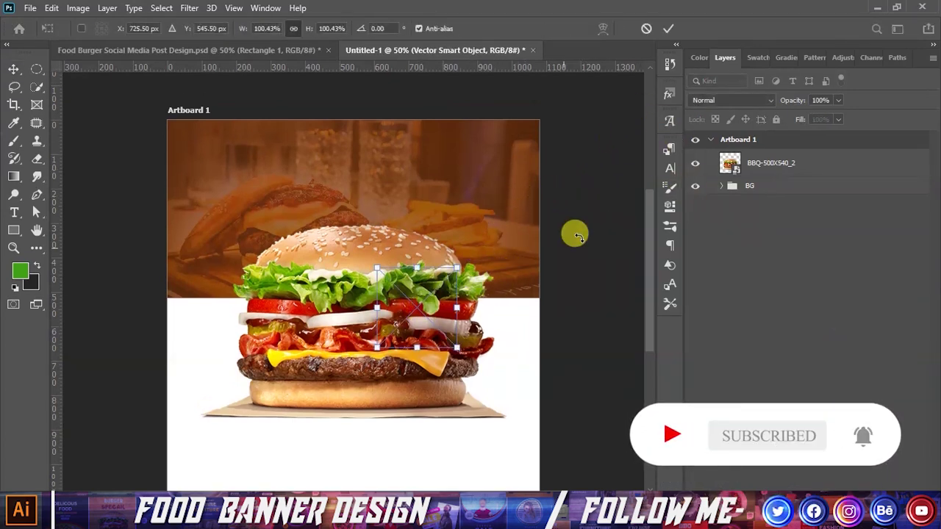
click(669, 28)
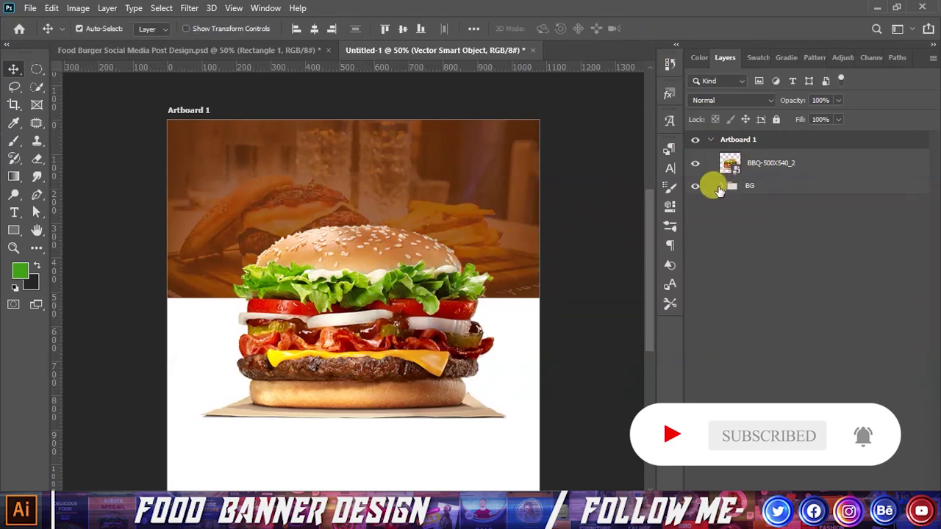
click(720, 190)
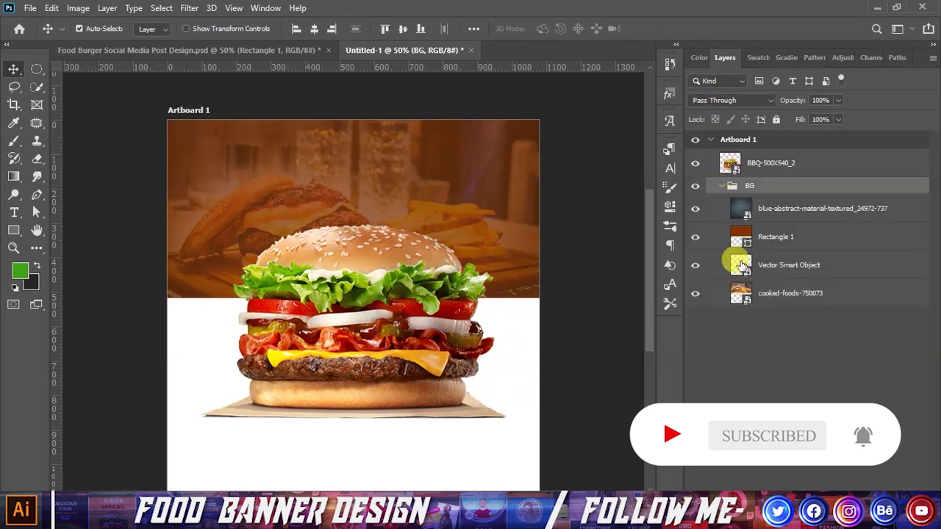
drag(769, 272, 765, 156)
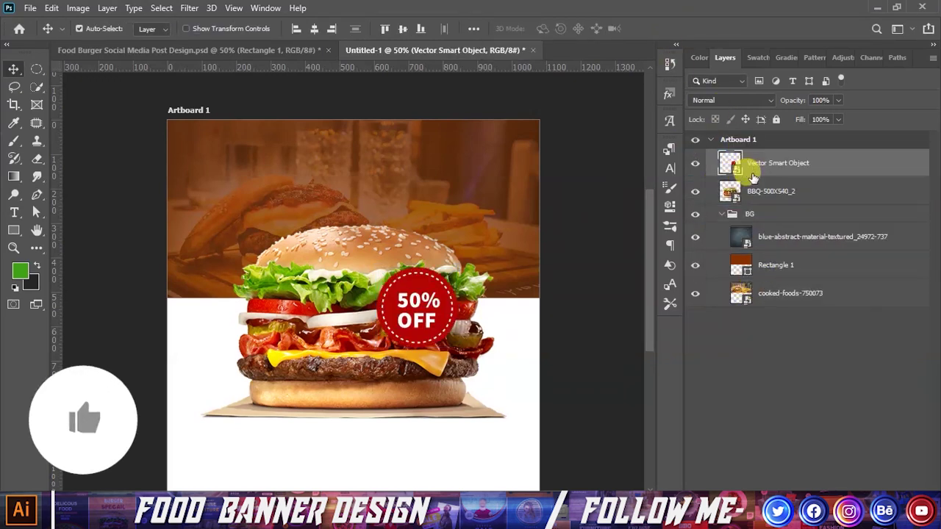
click(720, 215)
Position the badge at the burger's upper right and scale it to about 73%.
drag(457, 305, 507, 287)
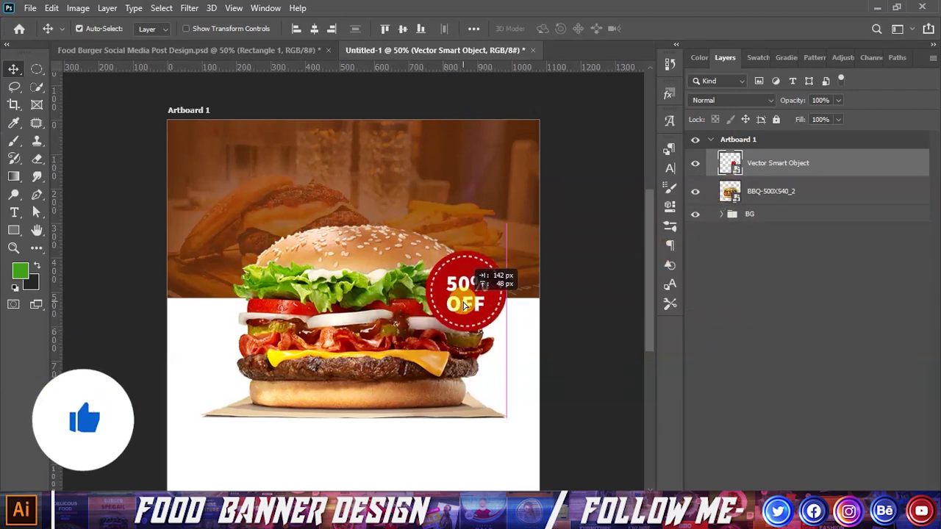
key(ctrl+t)
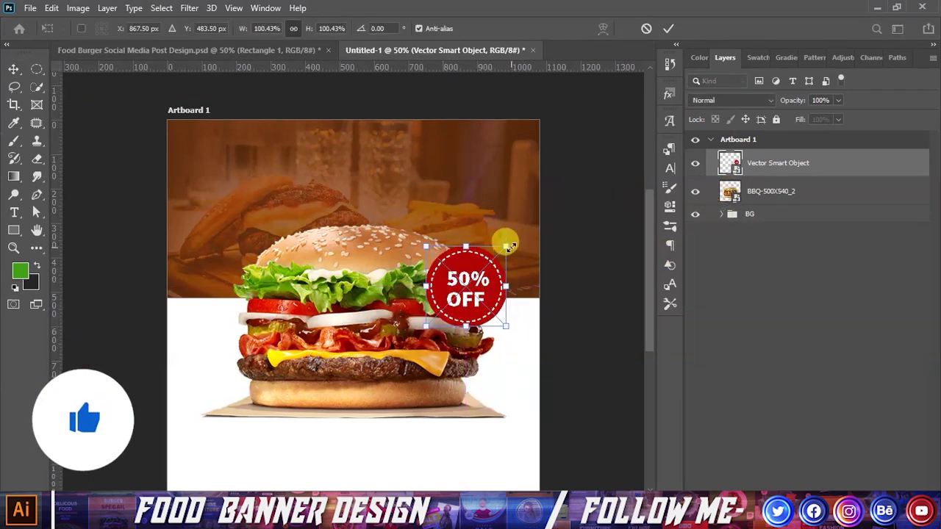
mouse_move(507, 245)
mouse_down()
mouse_move(485, 267)
mouse_move(478, 294)
mouse_up()
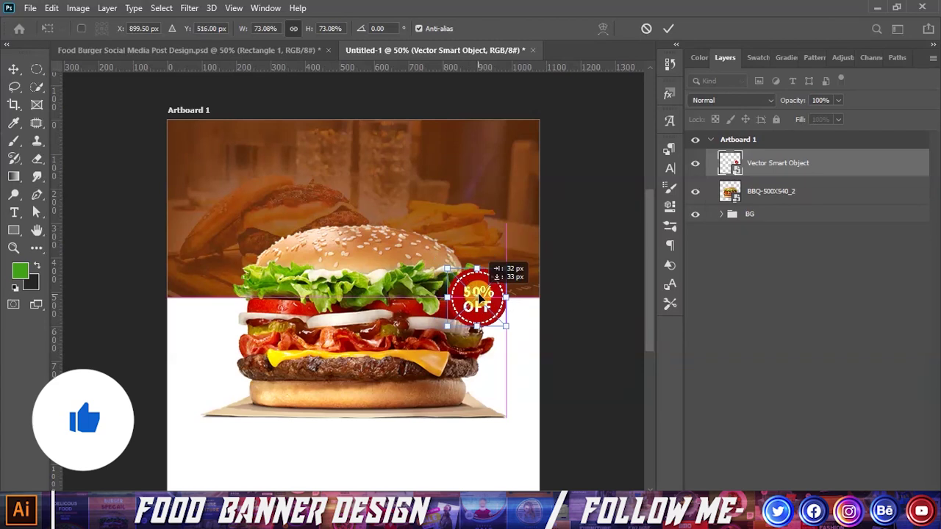
click(668, 28)
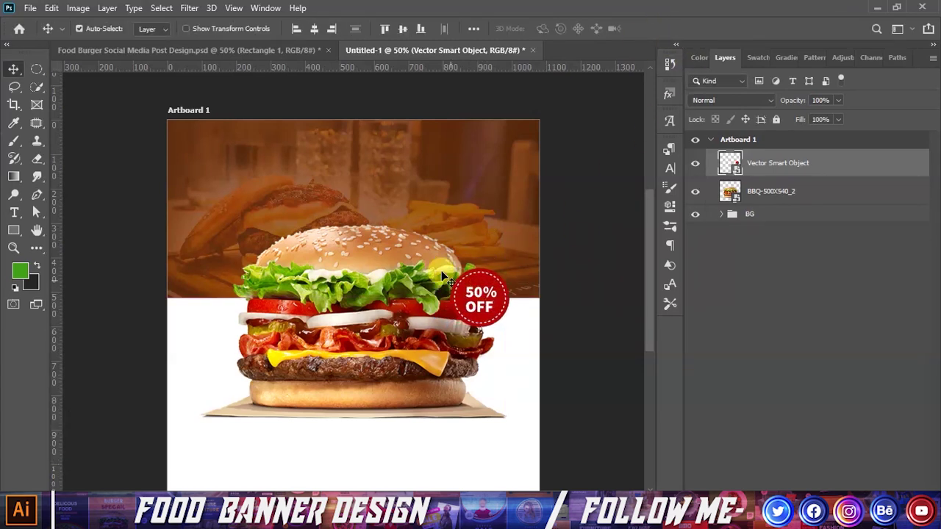
scroll(442, 272, down, 2)
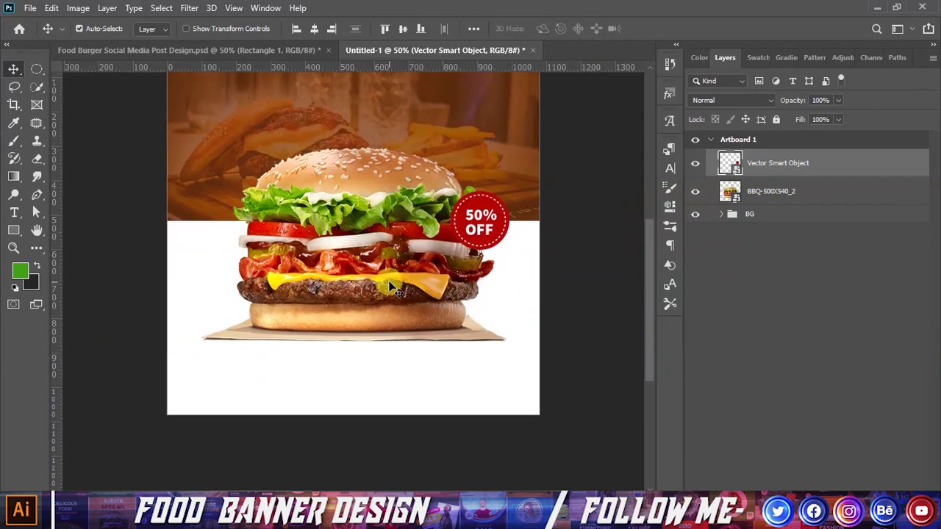
scroll(391, 289, down, 1)
Draw a 405 × 85 px rectangle below the burger with no fill and a dark red outline.
click(13, 230)
scroll(347, 364, up, 1)
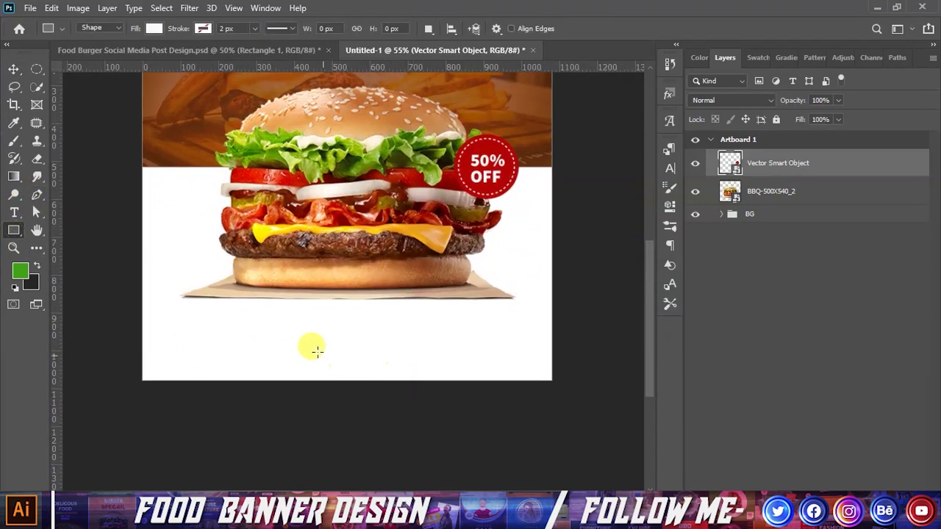
drag(276, 322, 437, 354)
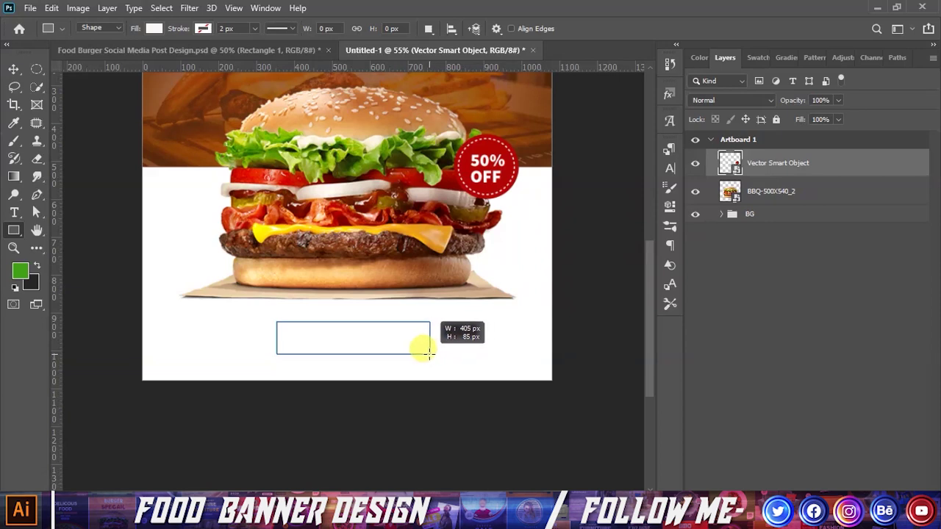
drag(430, 353, 429, 352)
click(479, 231)
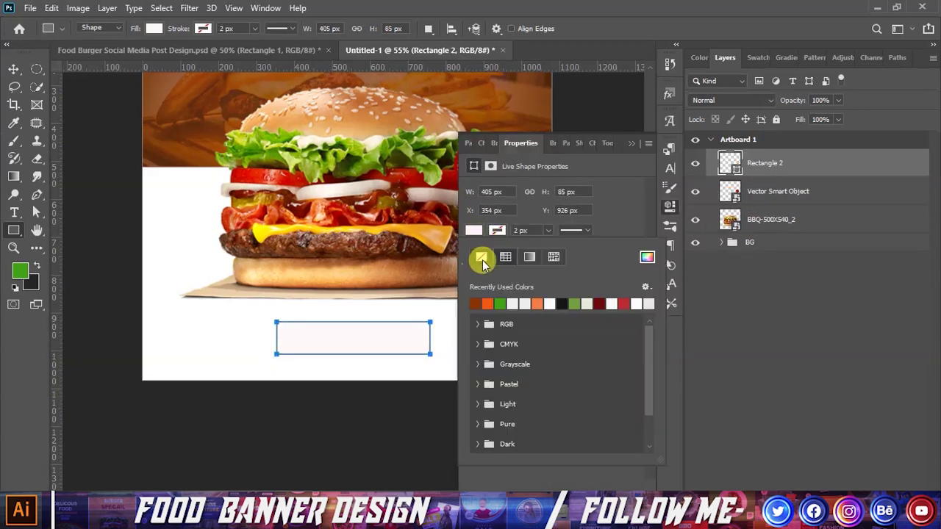
click(497, 232)
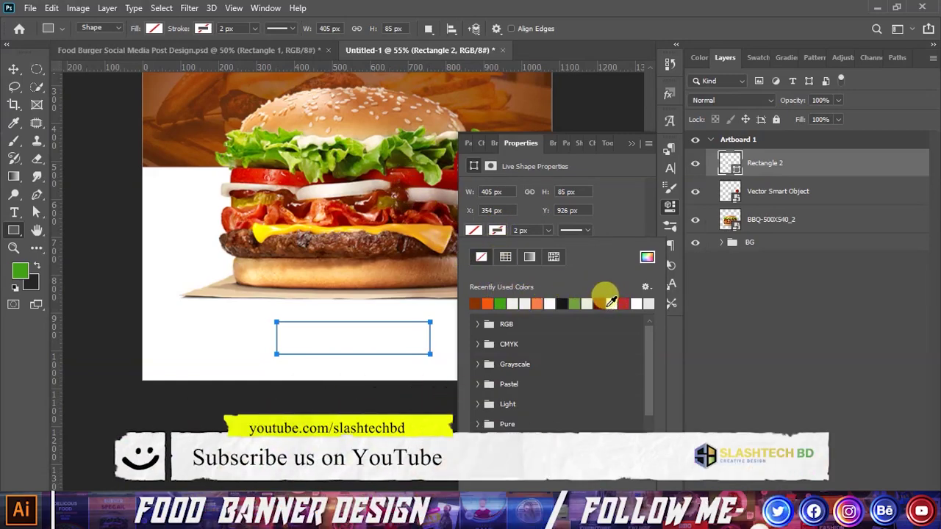
click(610, 304)
click(610, 304)
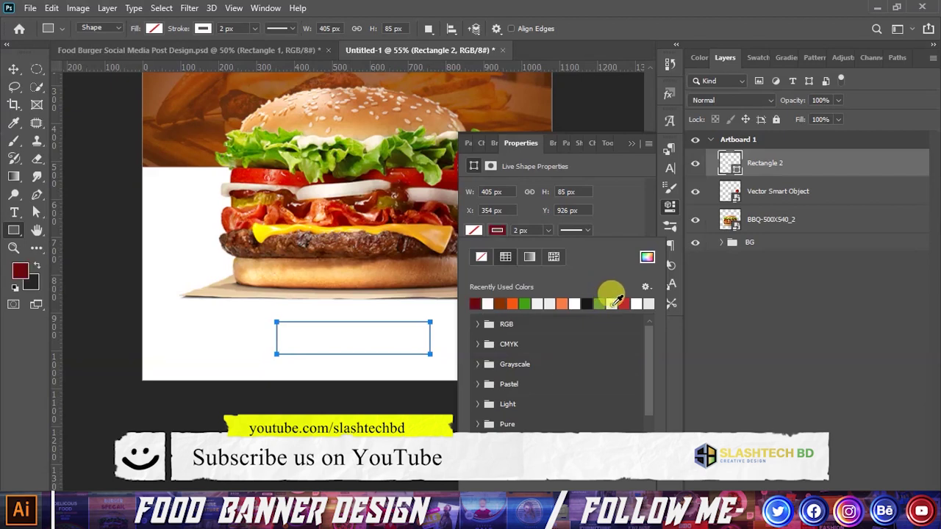
click(626, 138)
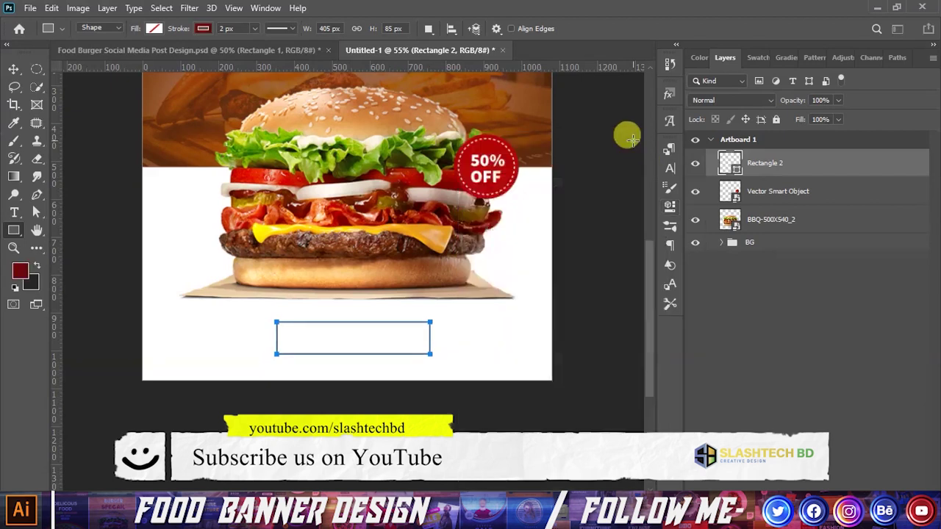
click(13, 68)
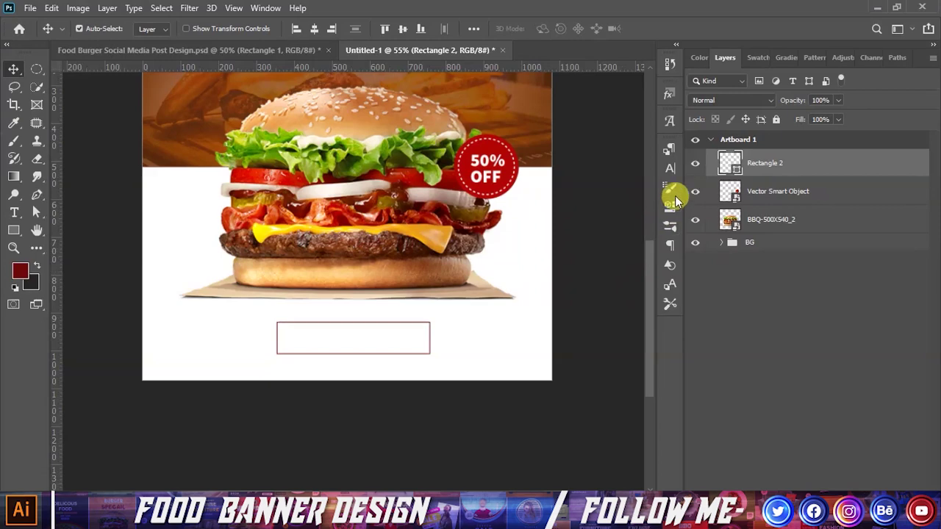
Sample the tomato's red #c60000 as the colour in the character settings.
click(671, 168)
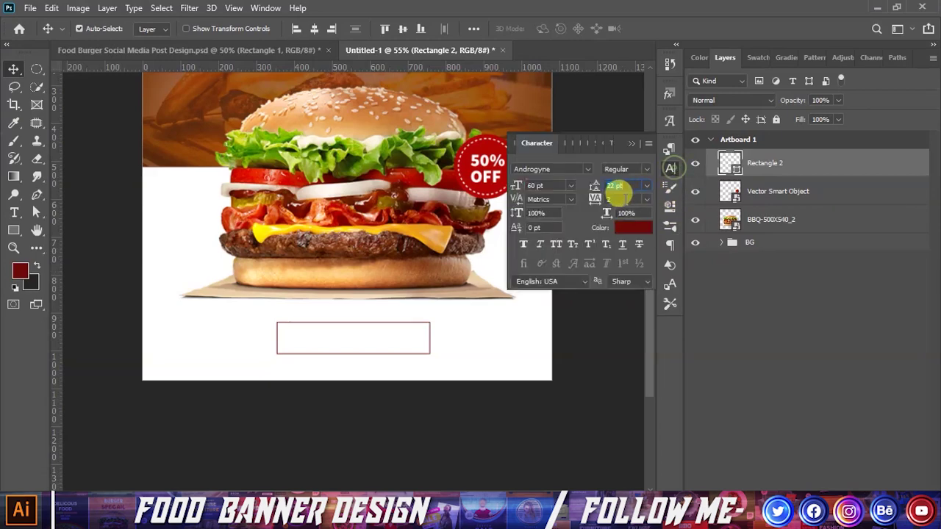
double_click(728, 167)
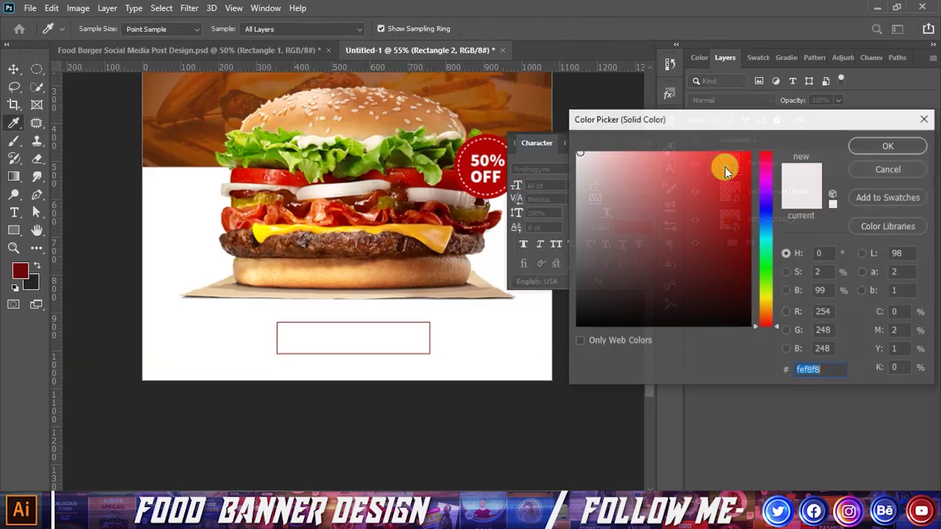
click(287, 174)
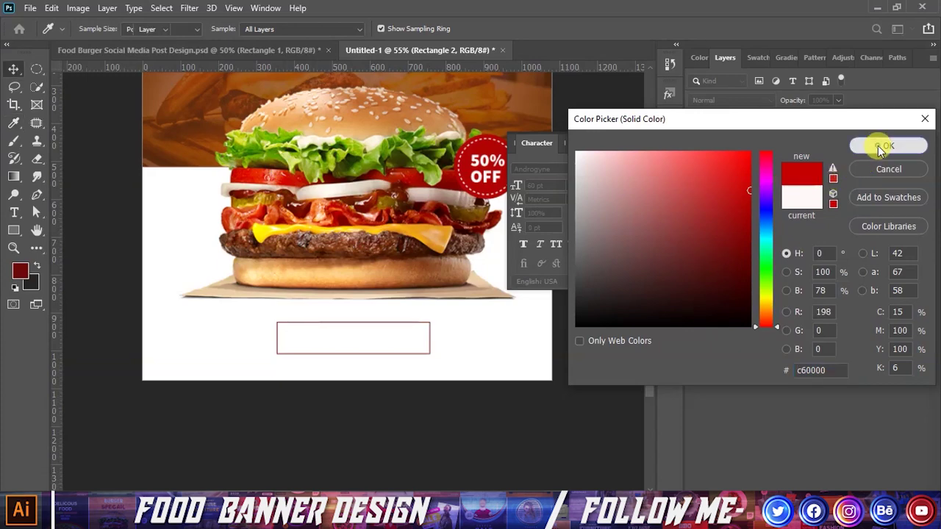
click(882, 146)
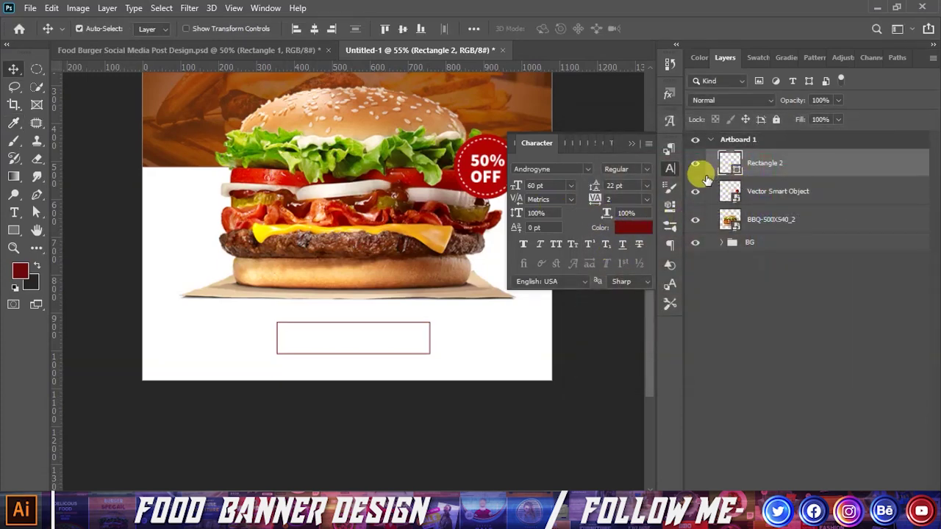
Set the rectangle's outline width to 5 px and nudge it down slightly.
click(670, 206)
click(498, 231)
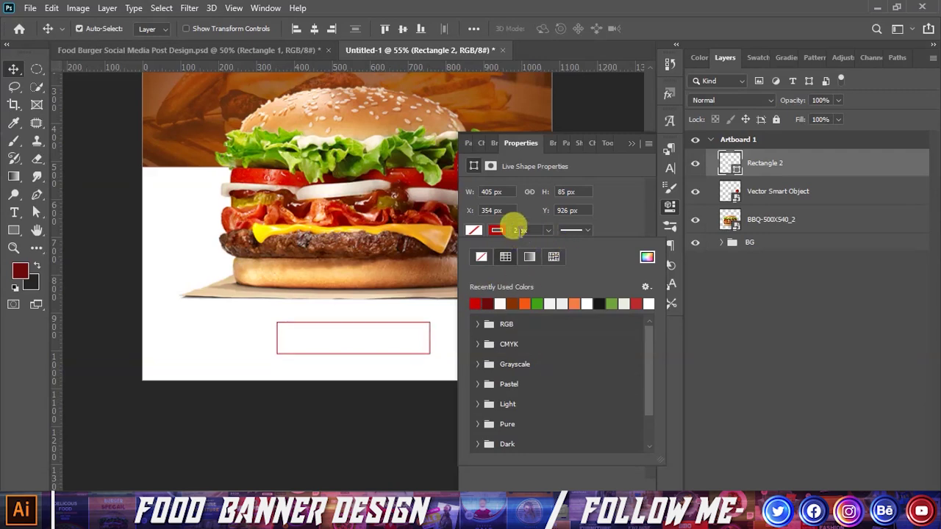
click(517, 230)
text(5)
key(Return)
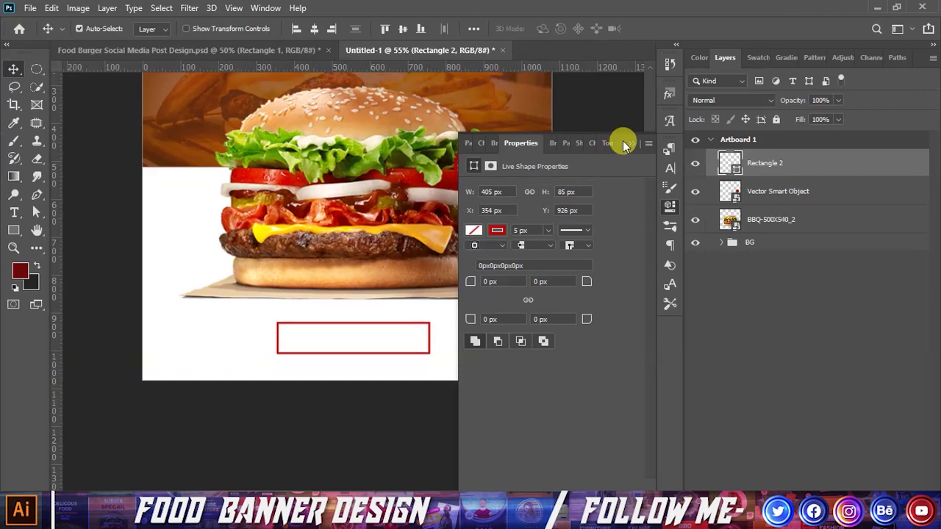
click(625, 143)
key(Down)
key(Down)
key(Down)
key(Down)
key(Down)
key(Down)
key(Down)
key(Down)
key(Down)
key(Down)
key(Down)
key(Down)
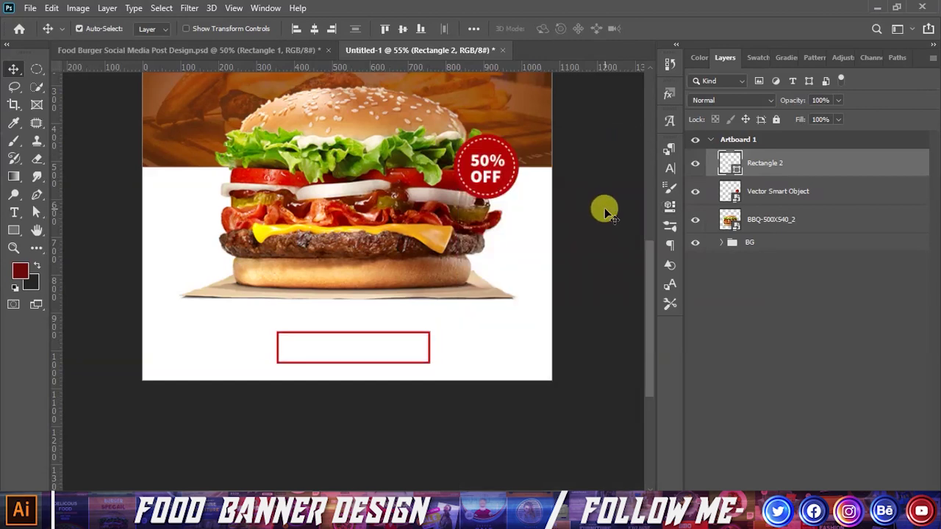
Move the burger cutout up a few pixels, then select BURGER in the Food Burger design.
scroll(177, 331, down, 2)
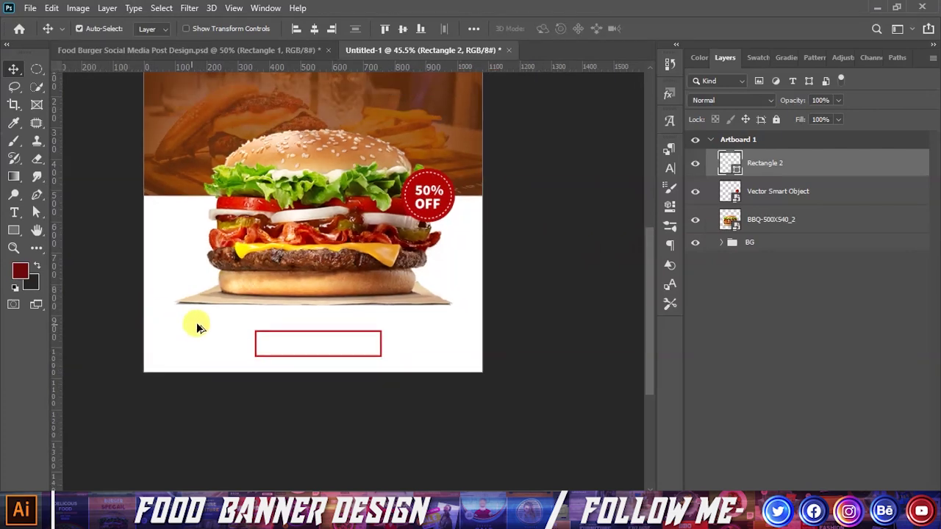
scroll(284, 306, up, 2)
scroll(284, 307, up, 2)
click(316, 305)
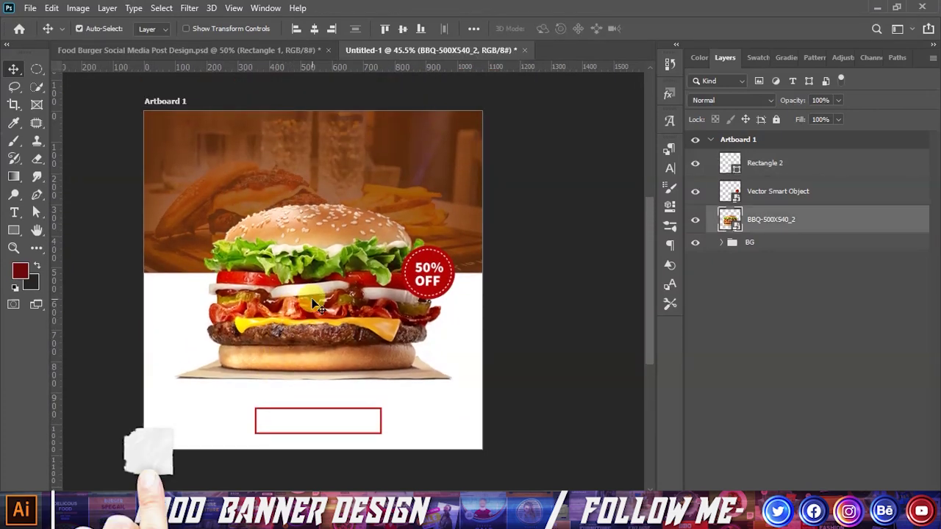
drag(316, 305, 316, 301)
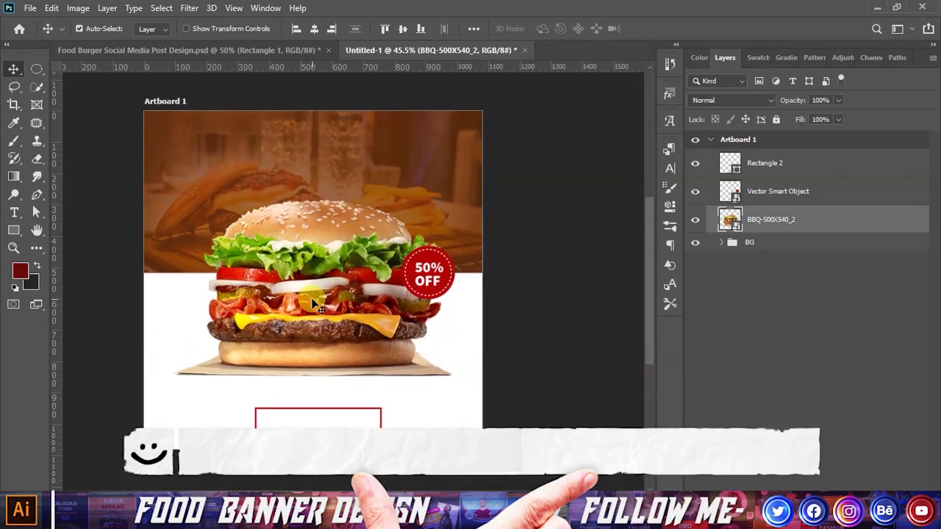
click(519, 219)
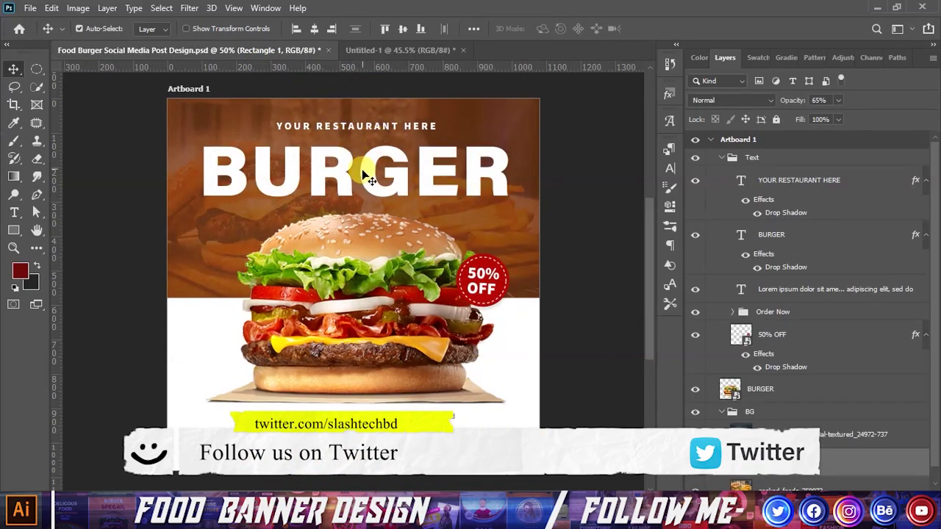
click(372, 178)
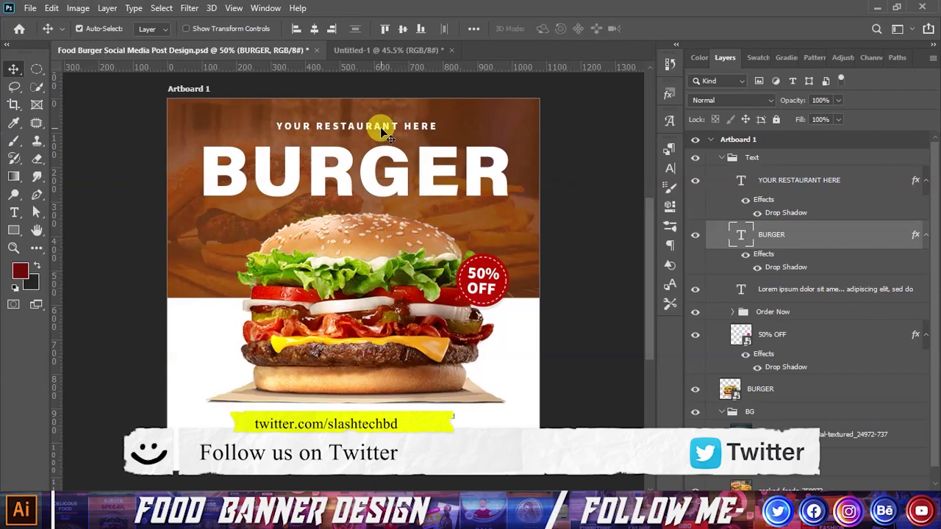
Copy the YOUR RESTAURANT HERE and BURGER headlines into the new post over the brown header.
shift+click(382, 129)
drag(375, 168, 357, 184)
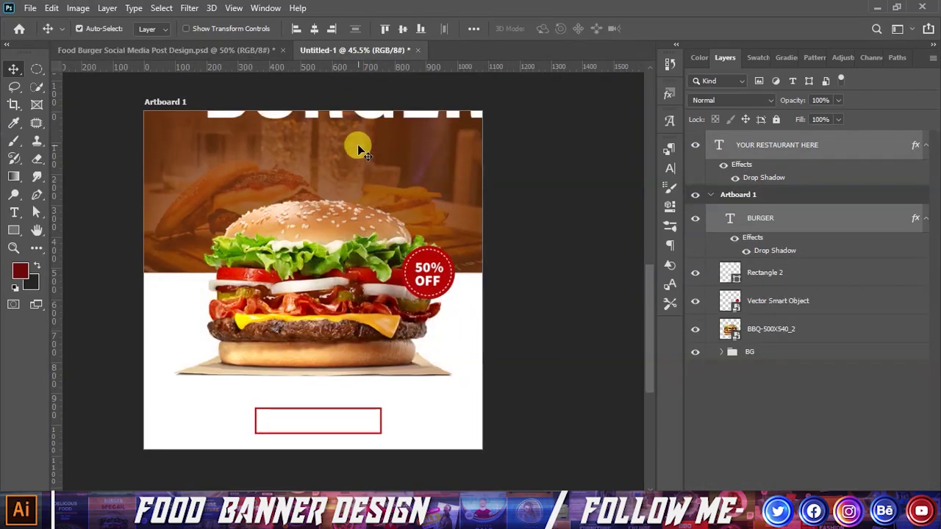
key(ctrl+t)
mouse_move(357, 115)
mouse_down()
mouse_move(345, 186)
mouse_move(331, 186)
mouse_up()
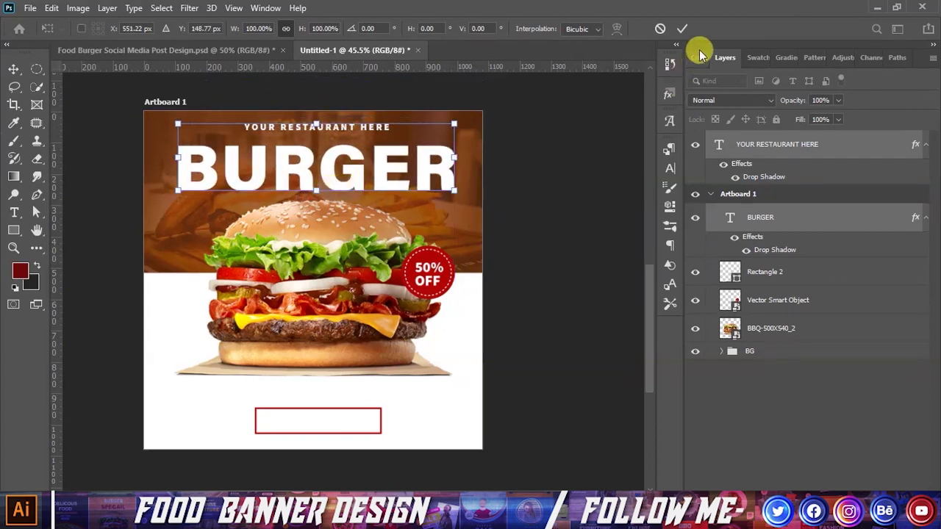
click(682, 29)
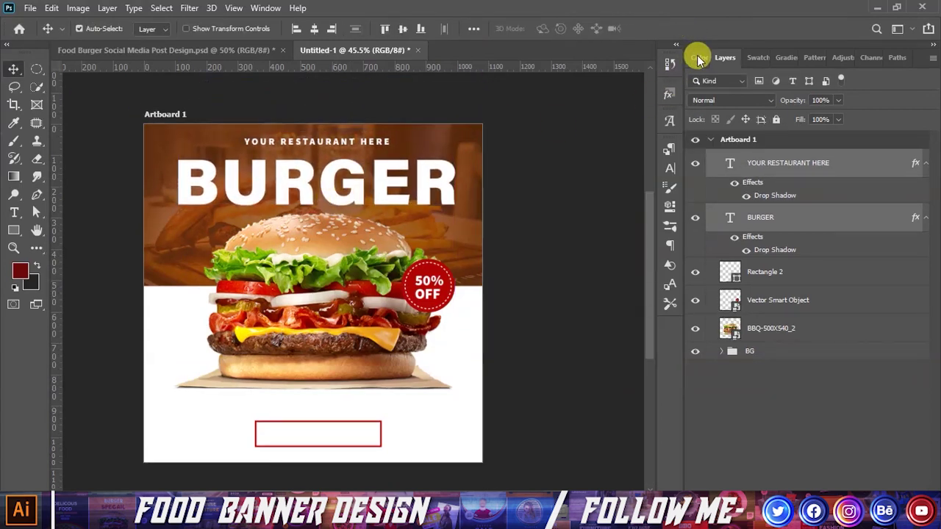
Nudge the headlines one pixel right and make them slightly narrower.
key(Right)
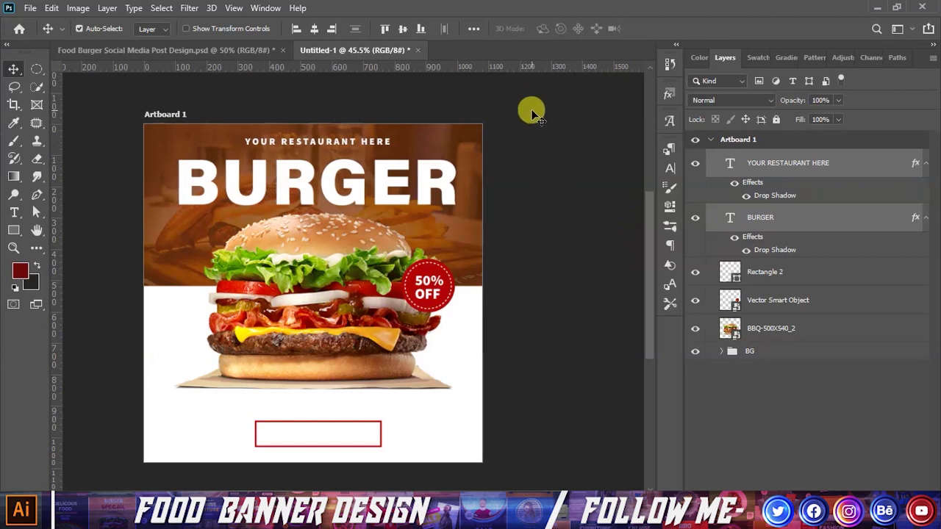
key(ctrl+t)
drag(456, 171, 446, 169)
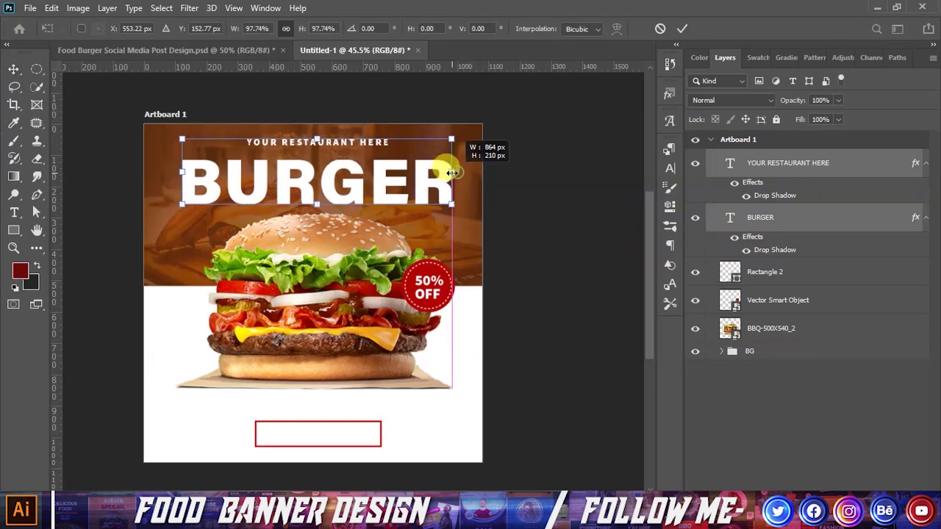
click(682, 28)
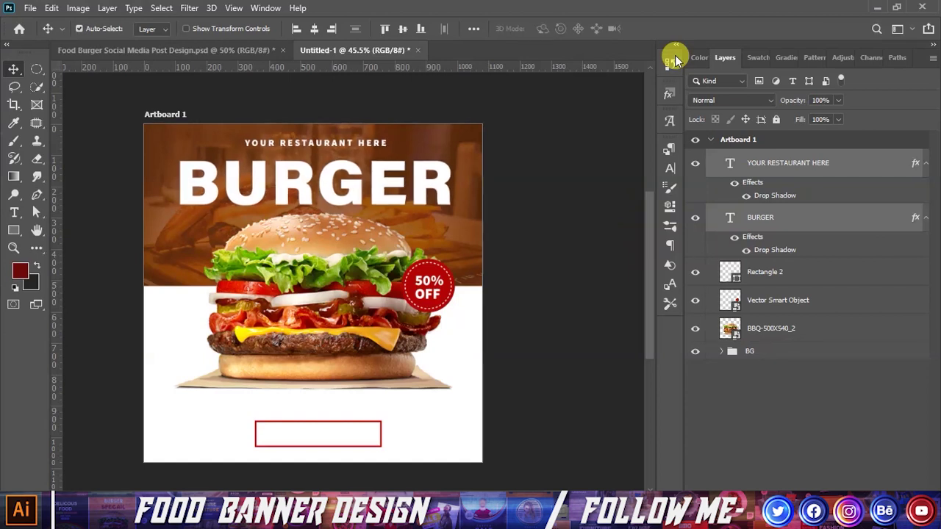
Clear the layer selection and return to the Food Burger design document.
click(523, 228)
click(337, 345)
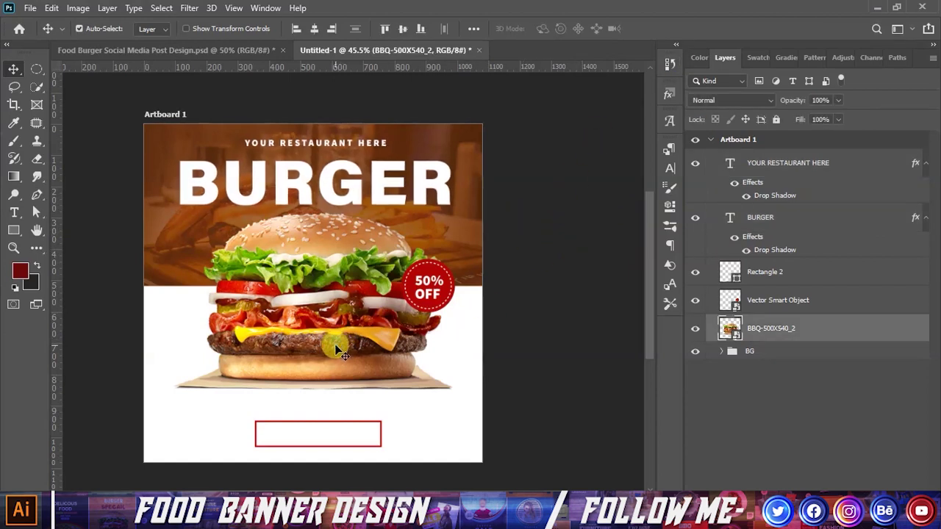
click(497, 285)
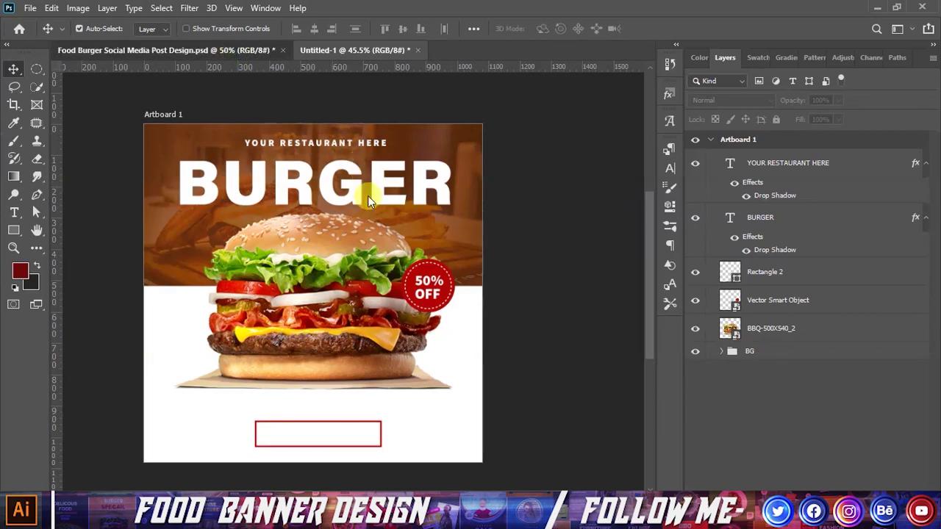
key(ctrl+Tab)
Copy the Lorem ipsum body text into the new post just above the red box.
drag(367, 451, 365, 260)
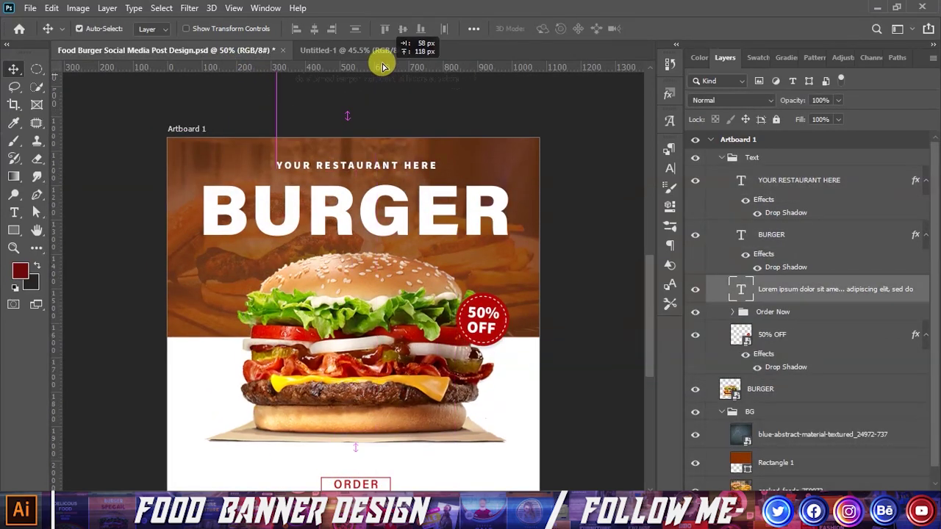
drag(365, 260, 357, 416)
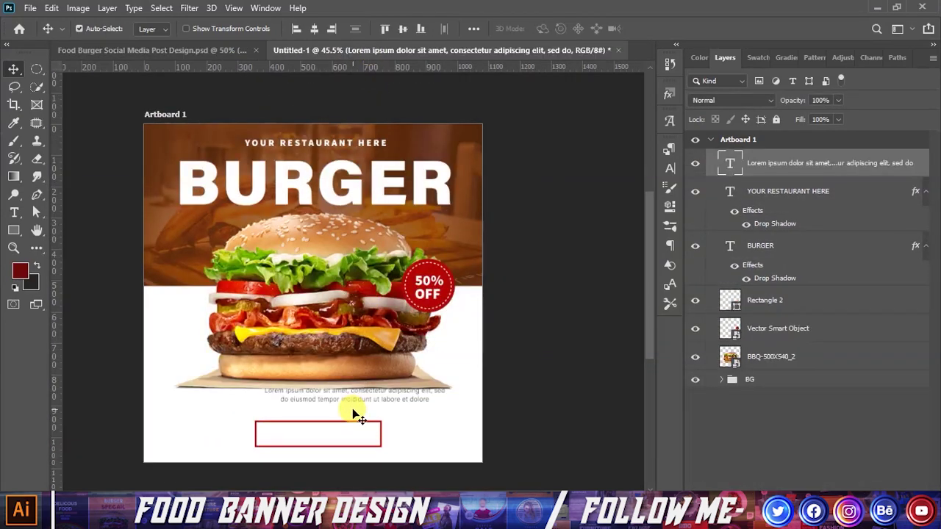
drag(358, 365, 333, 377)
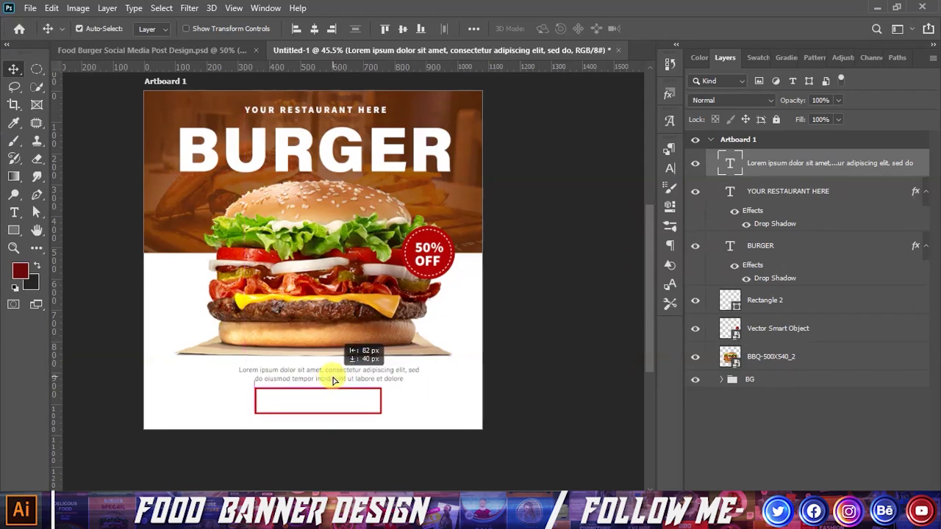
drag(333, 377, 333, 375)
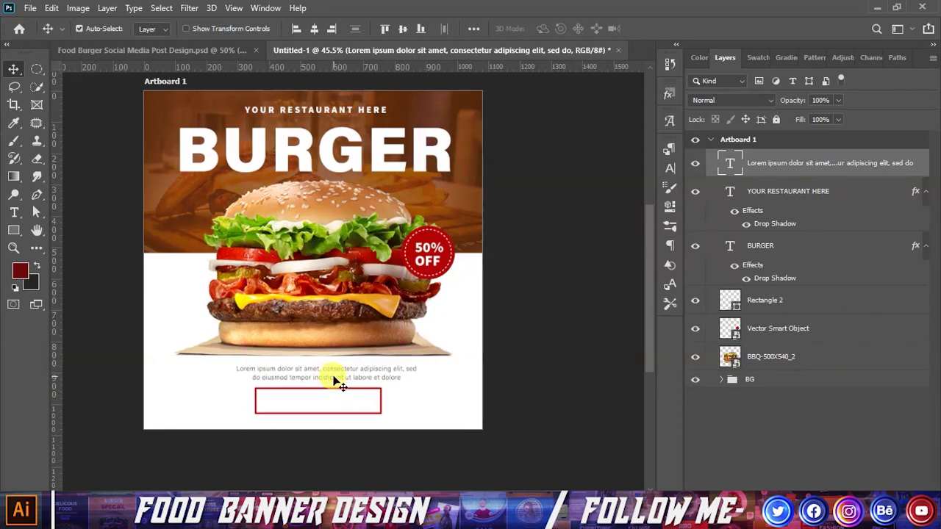
Copy the ORDER text into the button and enlarge it to fill more of the box.
click(211, 50)
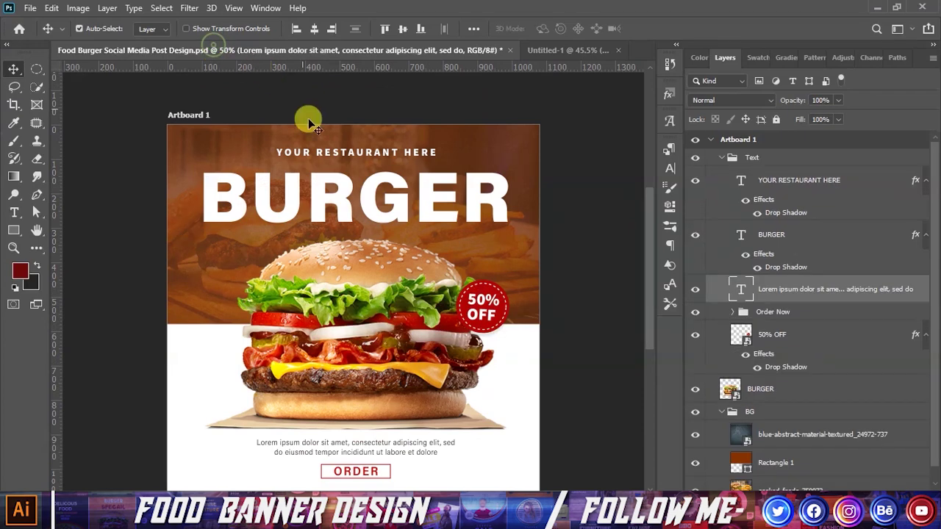
mouse_move(348, 470)
mouse_down()
mouse_move(297, 425)
mouse_move(325, 412)
mouse_up()
scroll(326, 401, up, 2)
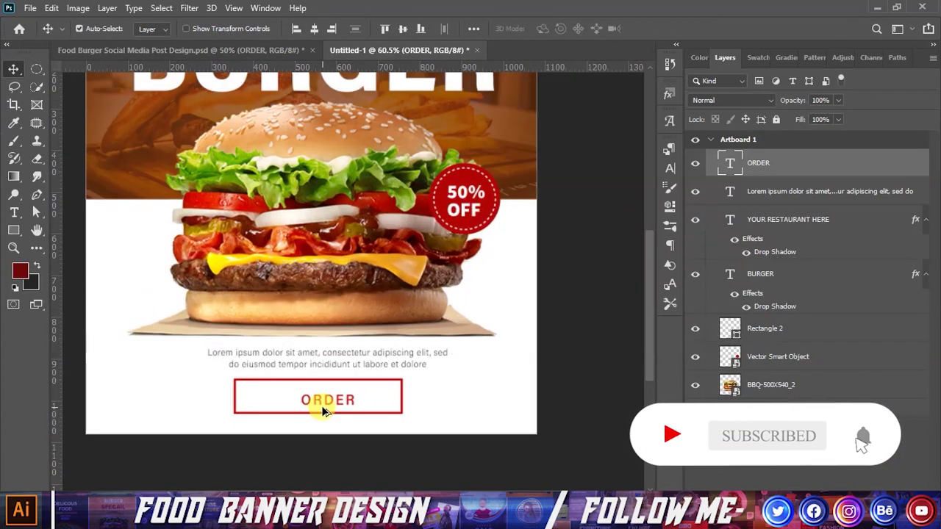
key(ctrl+t)
mouse_move(355, 402)
mouse_down()
mouse_move(377, 397)
mouse_move(336, 408)
mouse_up()
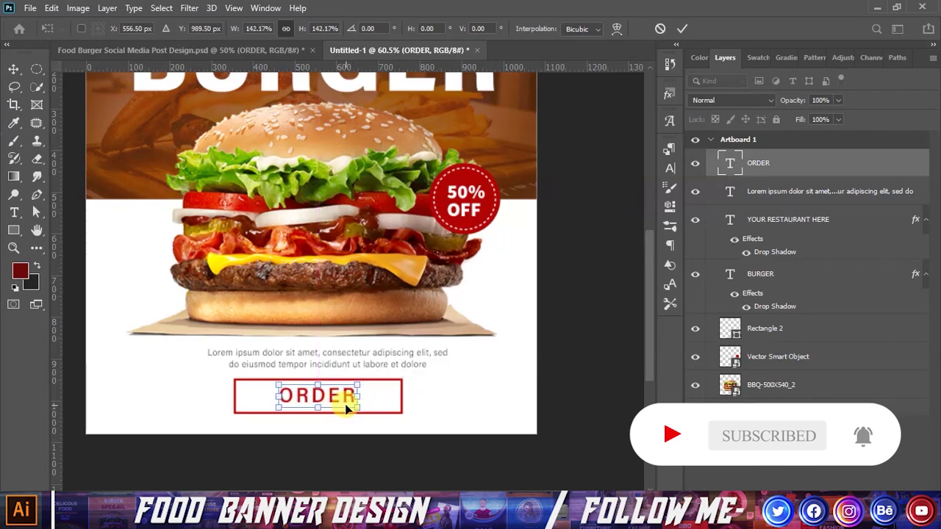
click(682, 29)
key(ctrl+t)
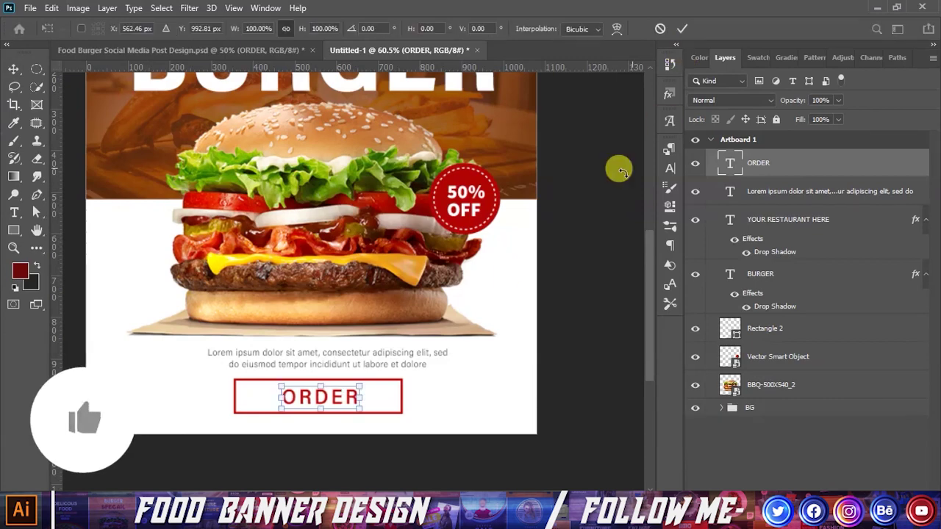
scroll(390, 372, up, 2)
drag(346, 423, 352, 425)
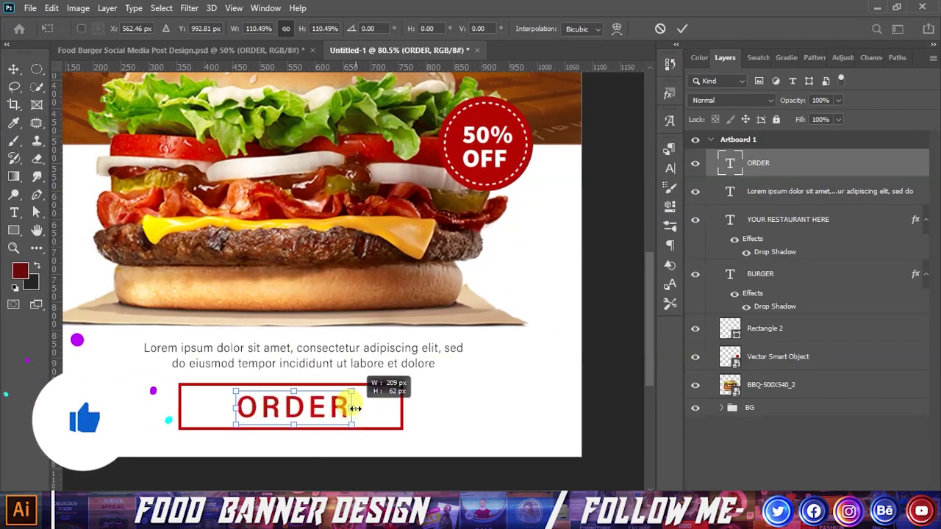
click(681, 30)
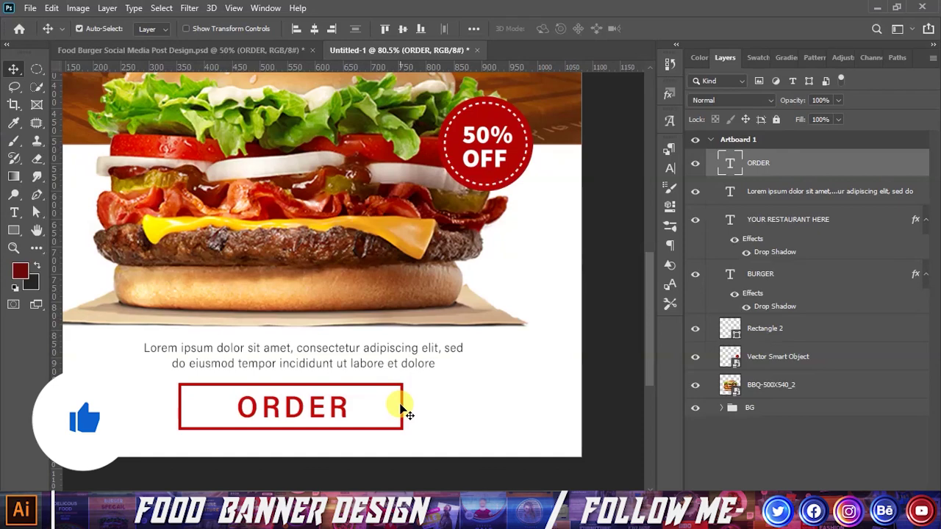
Narrow the red box from both sides to fit ORDER and stack it just below ORDER.
click(401, 407)
key(ctrl+t)
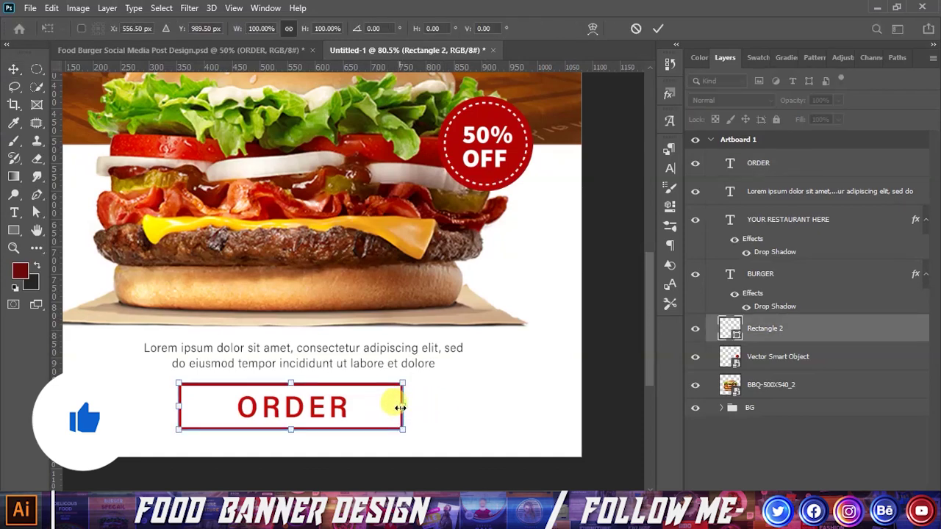
drag(402, 407, 370, 407)
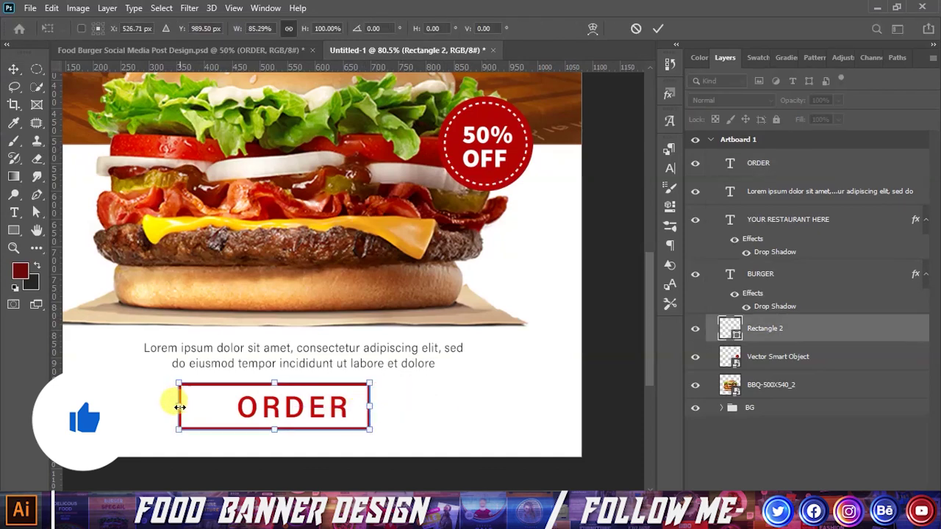
drag(179, 407, 215, 408)
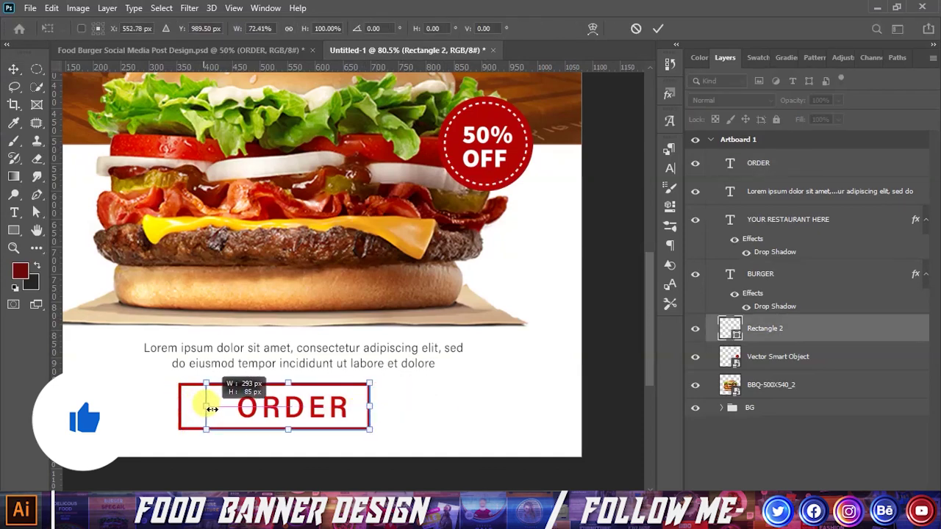
click(660, 33)
key(ctrl+0)
double_click(765, 328)
drag(767, 329, 767, 176)
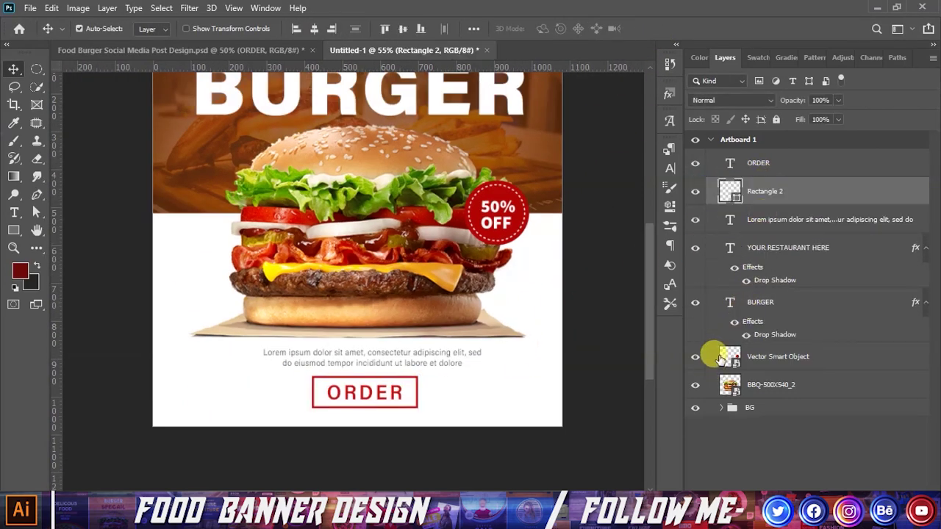
Select all six poster layers and centre them horizontally on the artboard.
click(765, 163)
shift+click(768, 193)
shift+click(768, 219)
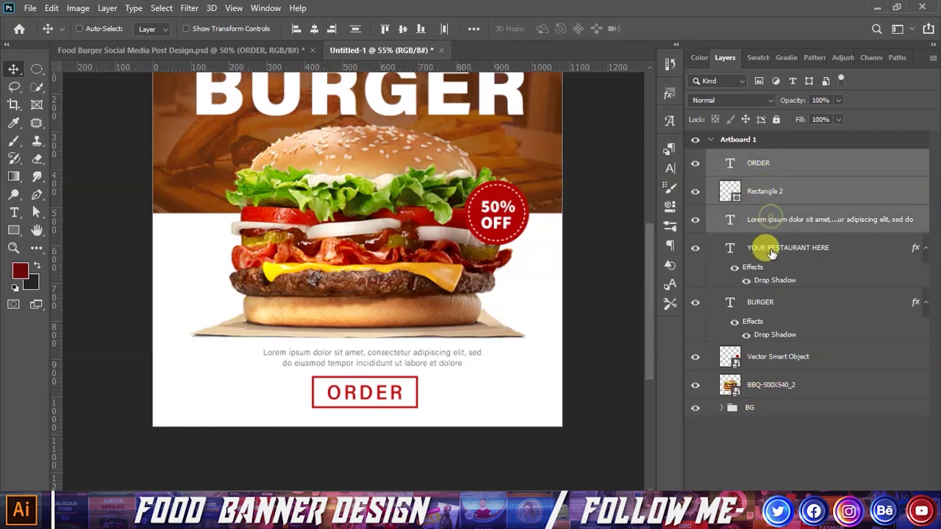
shift+click(770, 250)
shift+click(765, 308)
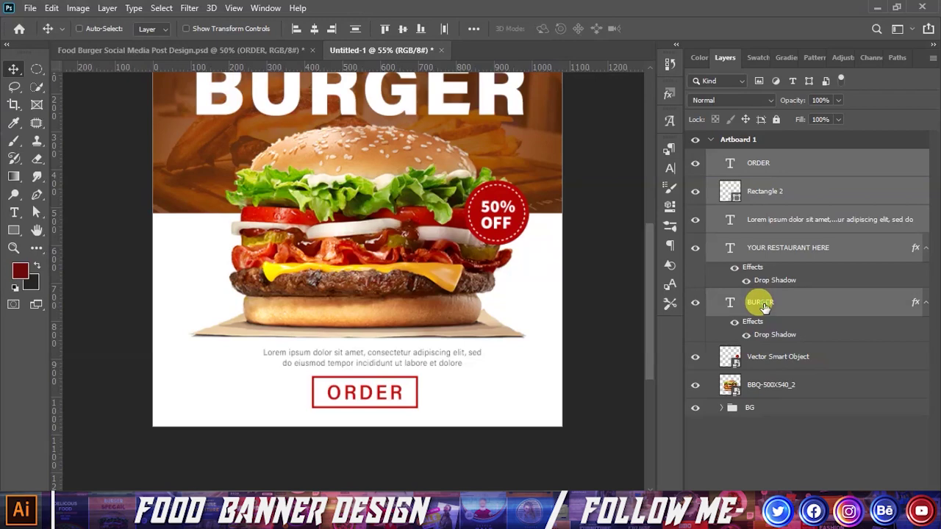
shift+click(754, 387)
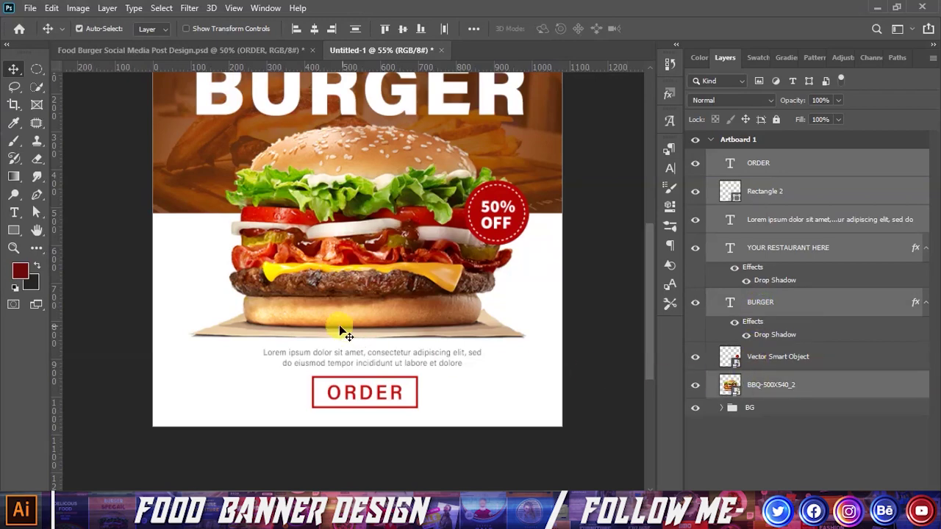
click(314, 29)
scroll(313, 272, down, 2)
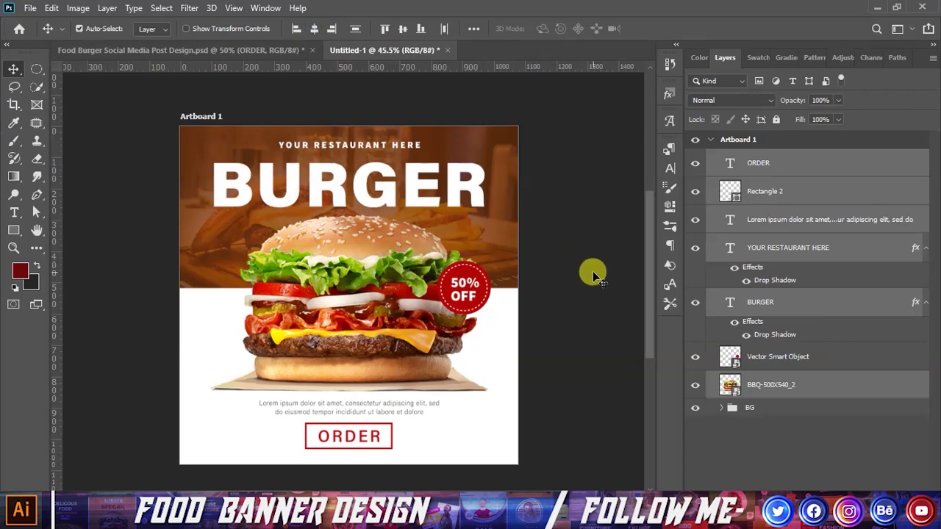
click(593, 272)
scroll(414, 358, up, 1)
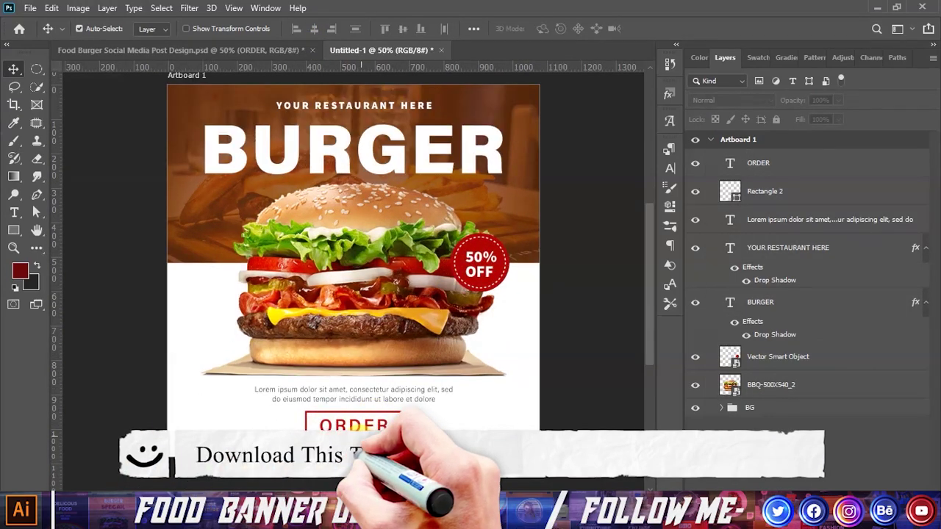
scroll(359, 441, up, 1)
Make the ORDER box slightly shorter from the top and nudge ORDER left inside it.
click(766, 192)
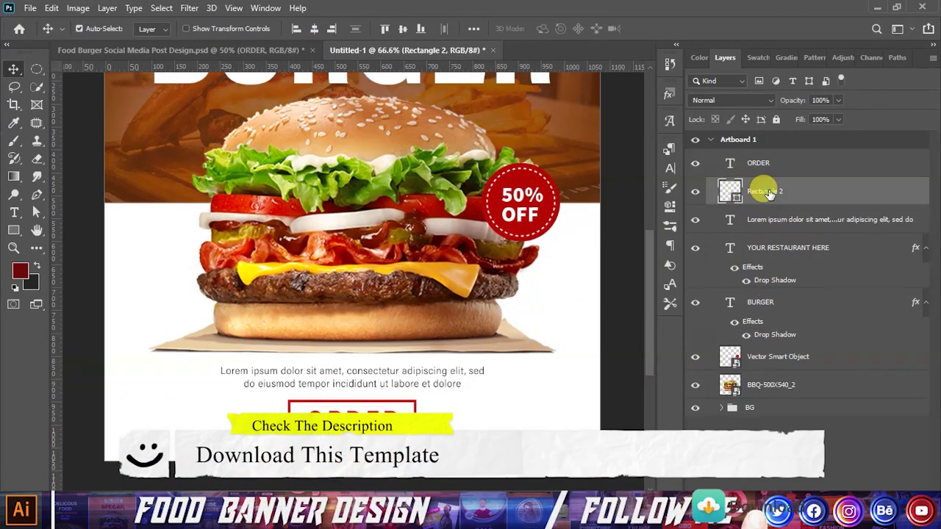
key(ctrl+t)
scroll(352, 390, up, 1)
drag(352, 390, 352, 399)
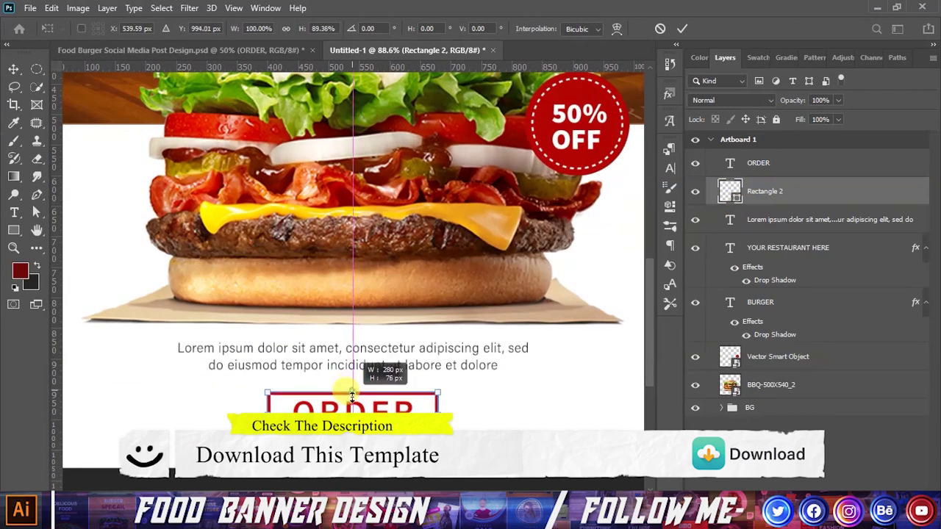
click(683, 29)
click(758, 163)
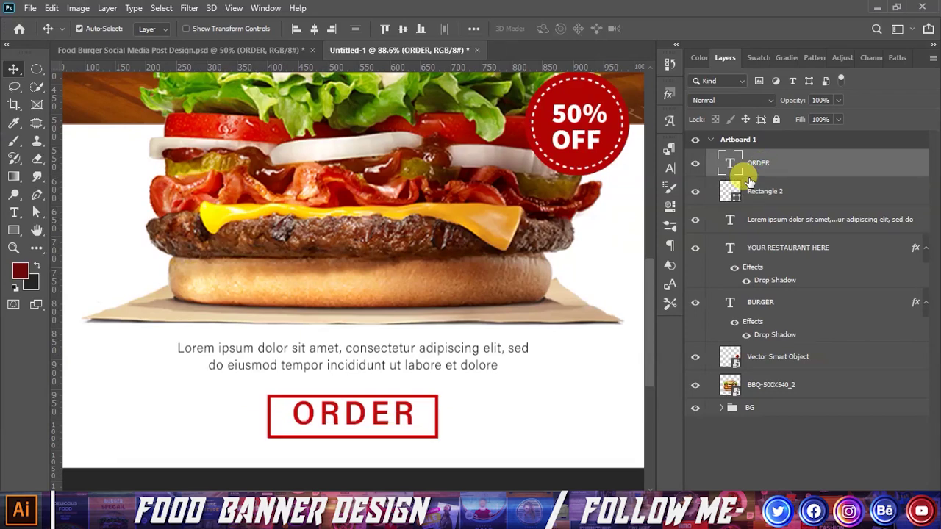
key(Left)
key(Left)
key(Left)
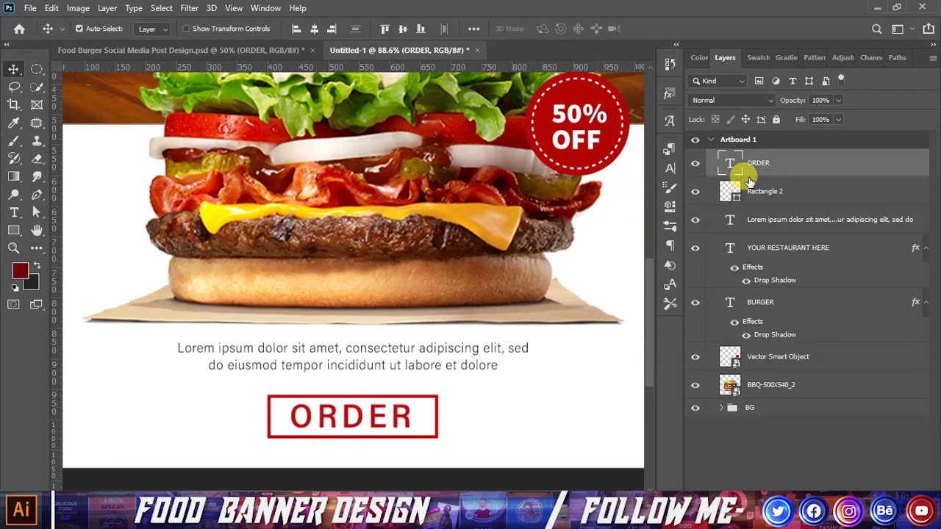
Select ORDER, its box and the Lorem text together, then clear the selection.
scroll(495, 295, down, 2)
scroll(495, 294, down, 1)
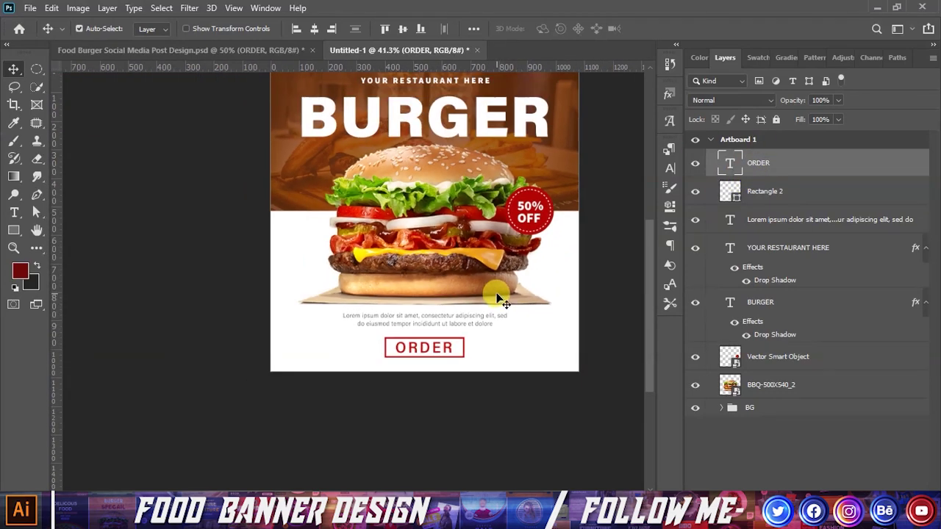
shift+click(765, 216)
key(ctrl)
click(775, 168)
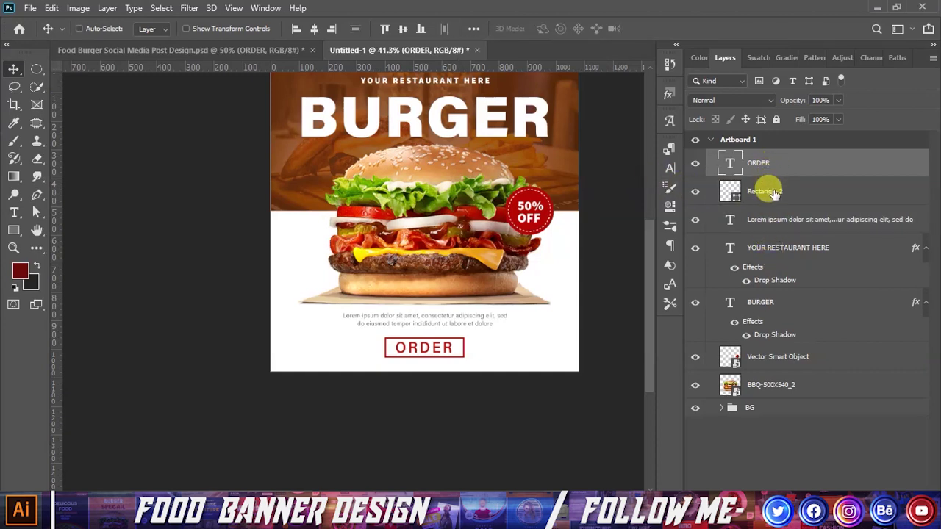
shift+click(772, 217)
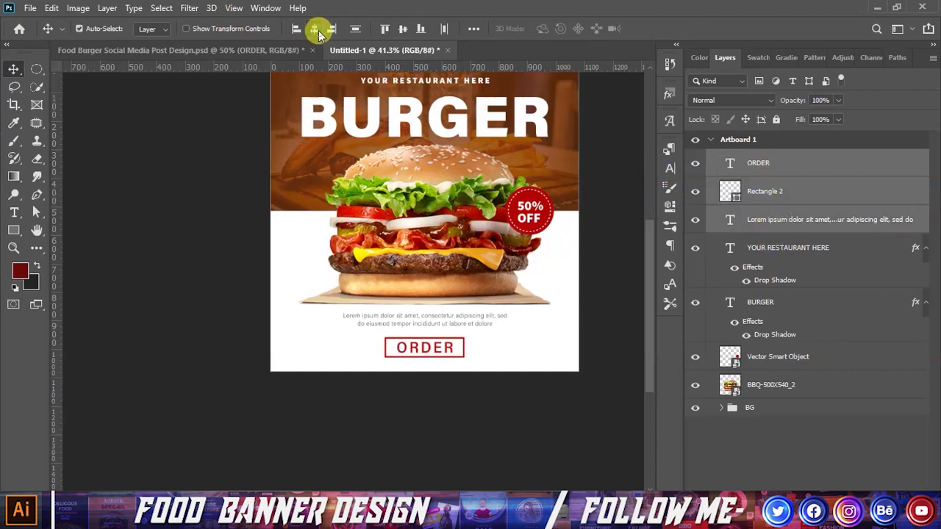
click(434, 415)
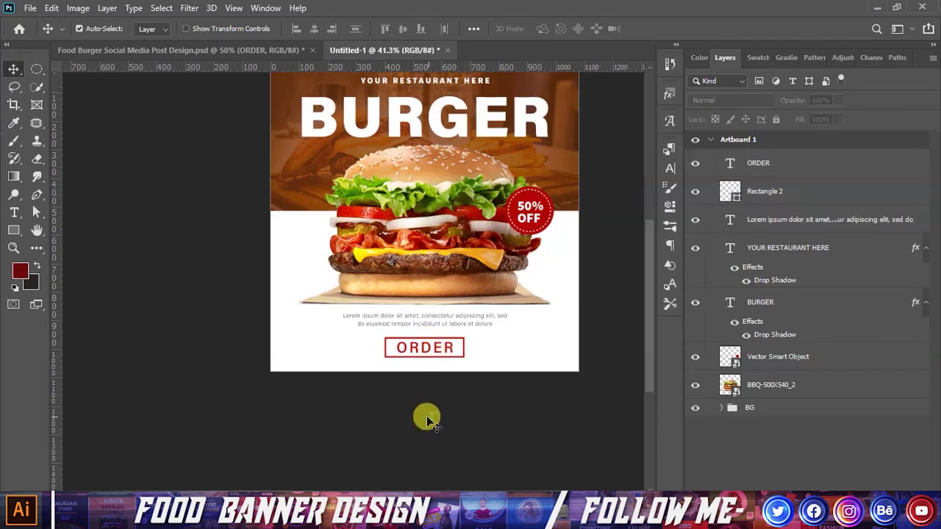
scroll(378, 408, down, 1)
scroll(479, 385, up, 1)
scroll(456, 378, up, 1)
scroll(414, 380, down, 1)
scroll(441, 346, down, 1)
scroll(456, 283, up, 1)
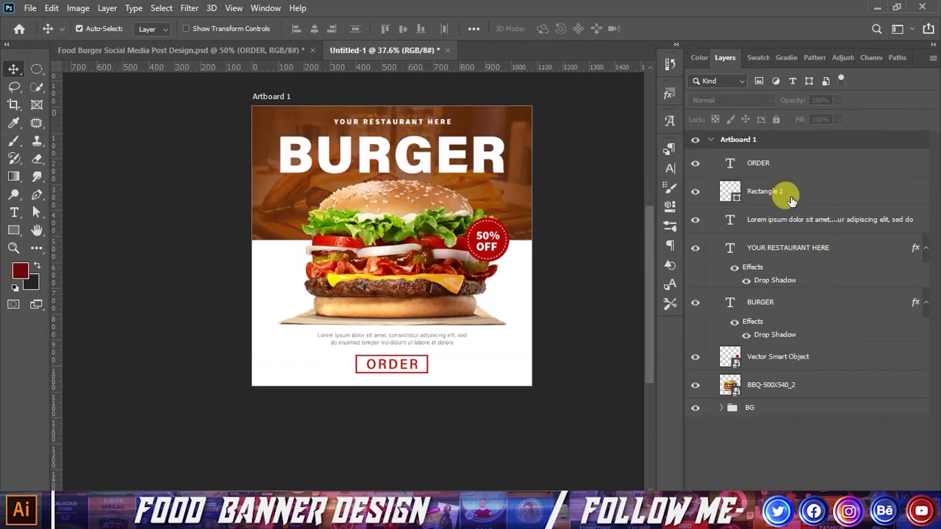
Group the ORDER text with its red Rectangle 2 box.
click(757, 163)
shift+click(750, 193)
key(ctrl+g)
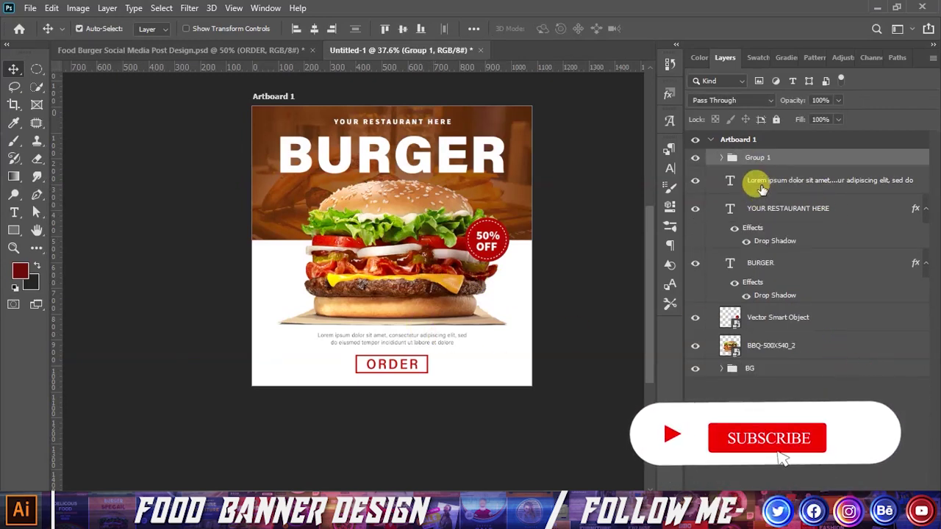
Nudge the BURGER, tagline, Lorem, burger photo and Vector Smart Object layers down slightly.
shift+click(764, 184)
shift+click(770, 210)
key(ctrl)
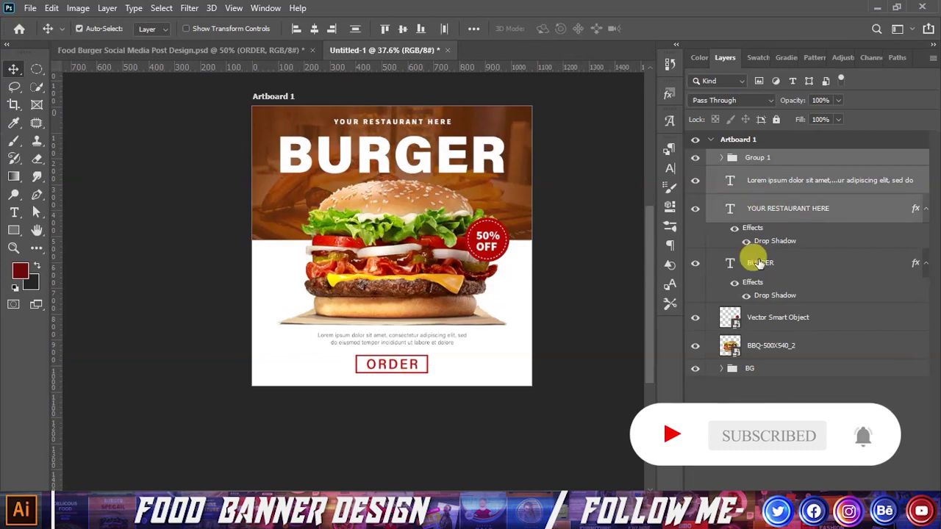
click(761, 296)
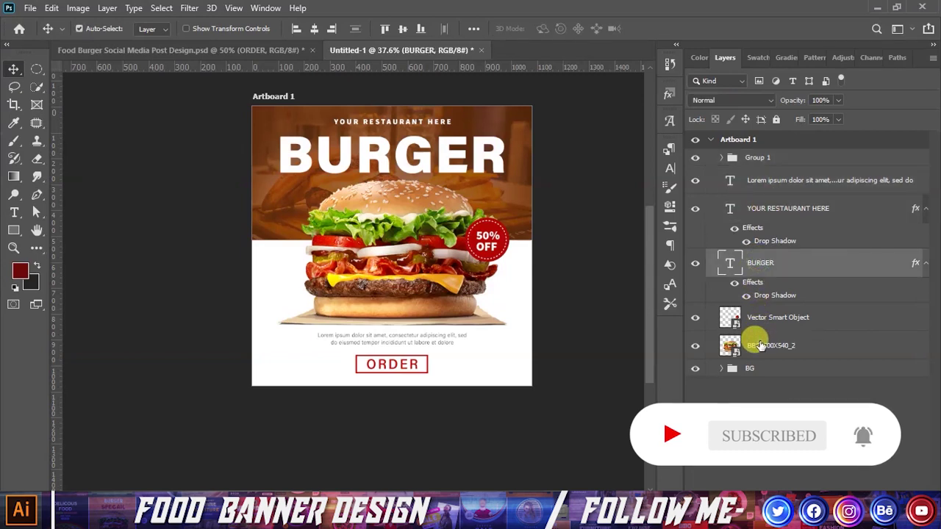
click(761, 345)
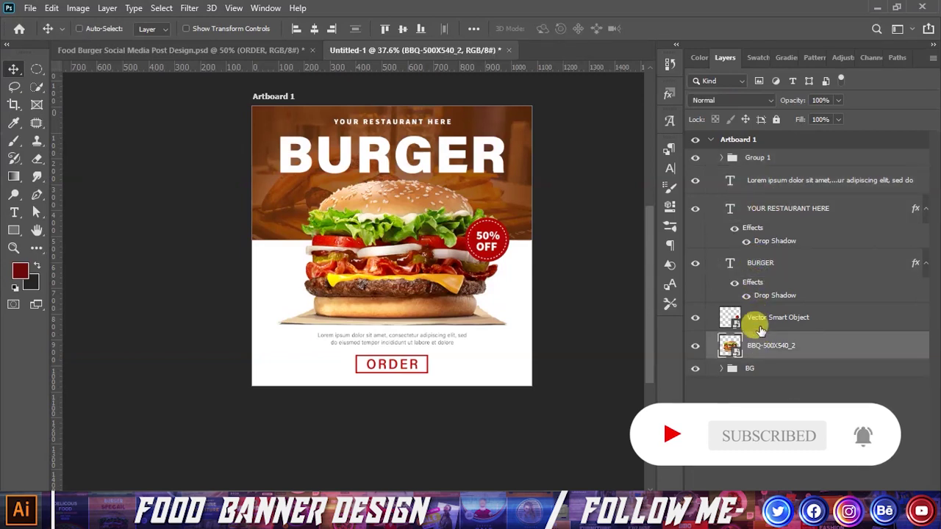
ctrl+click(760, 328)
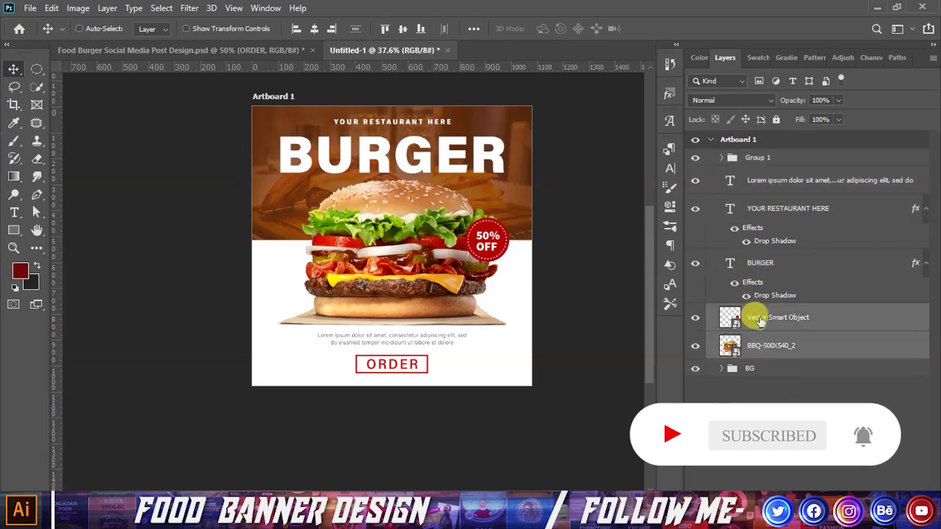
ctrl+click(761, 264)
ctrl+click(762, 208)
ctrl+click(764, 180)
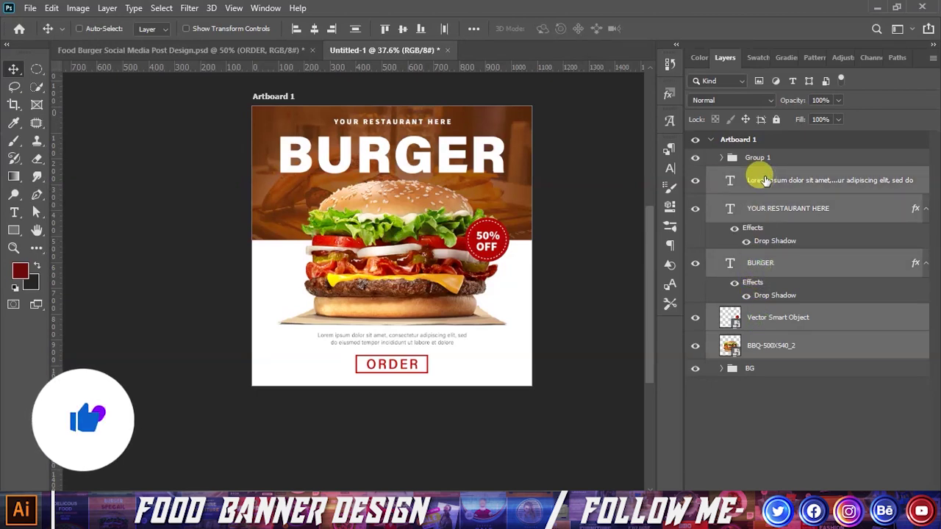
key(Down)
key(Down)
key(Down)
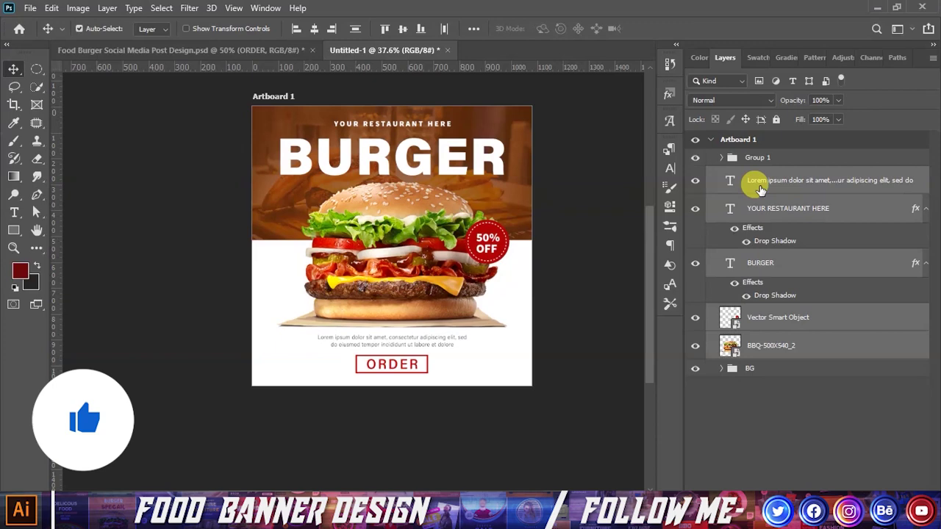
click(571, 211)
scroll(434, 331, down, 1)
scroll(501, 329, up, 2)
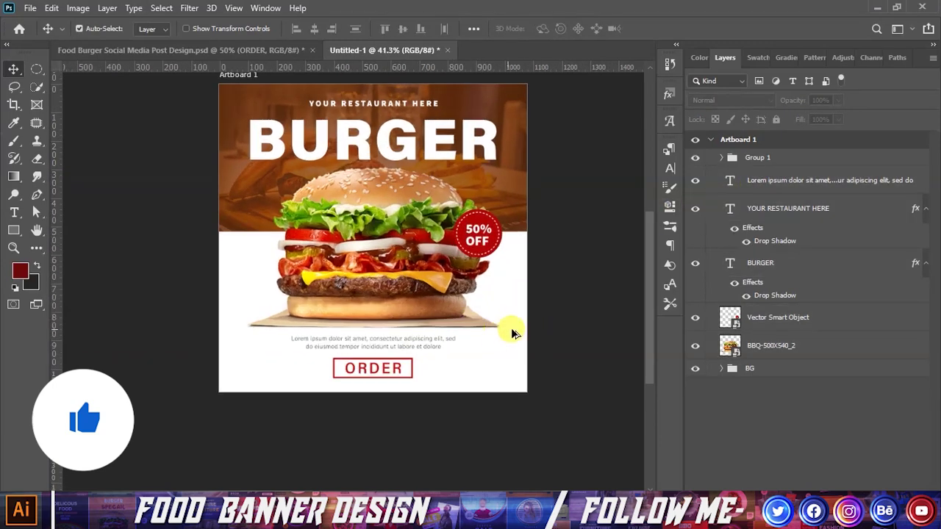